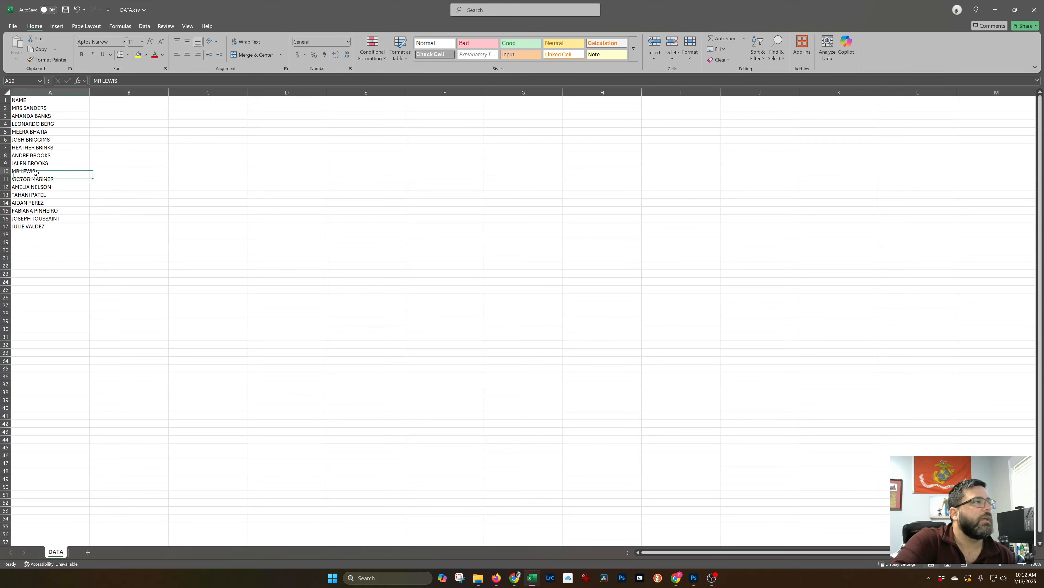
{"action": "left_click_drag", "start_coordinate": [44, 110], "coordinate": [48, 161]}
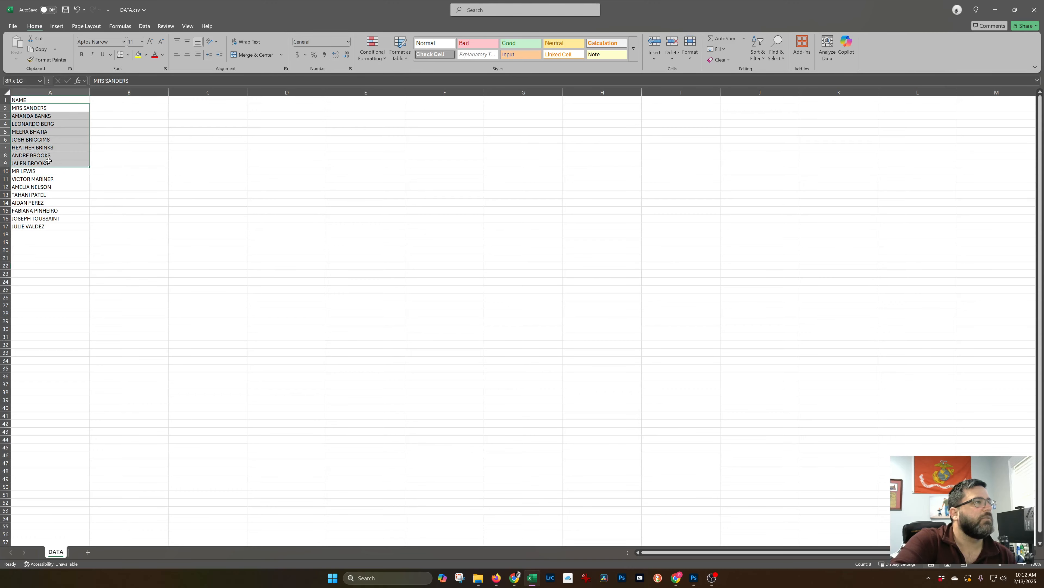
{"action": "left_click", "coordinate": [118, 108]}
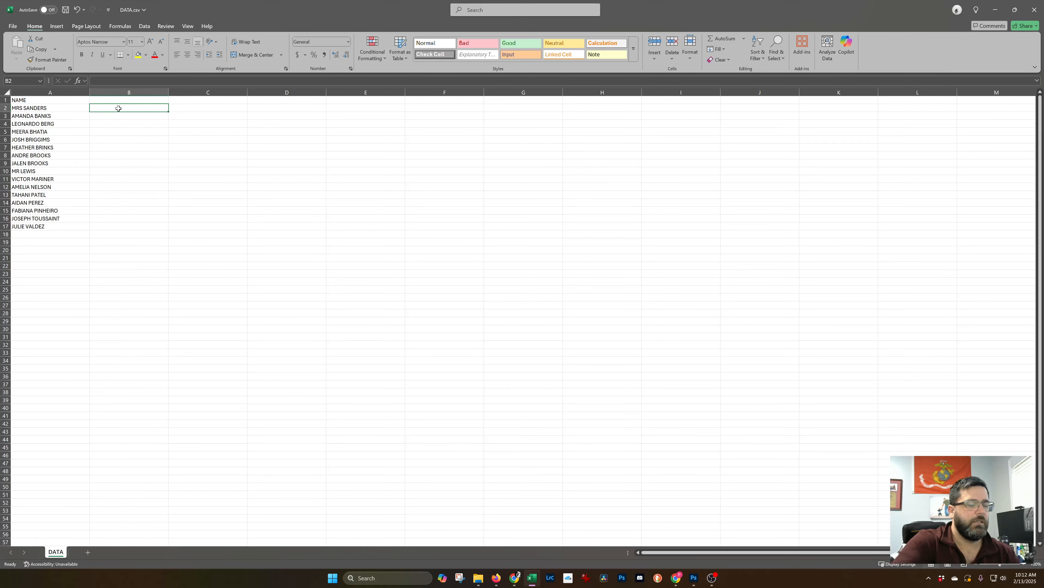
{"action": "type", "text": "C"}
{"action": "key", "text": "BackSpace"}
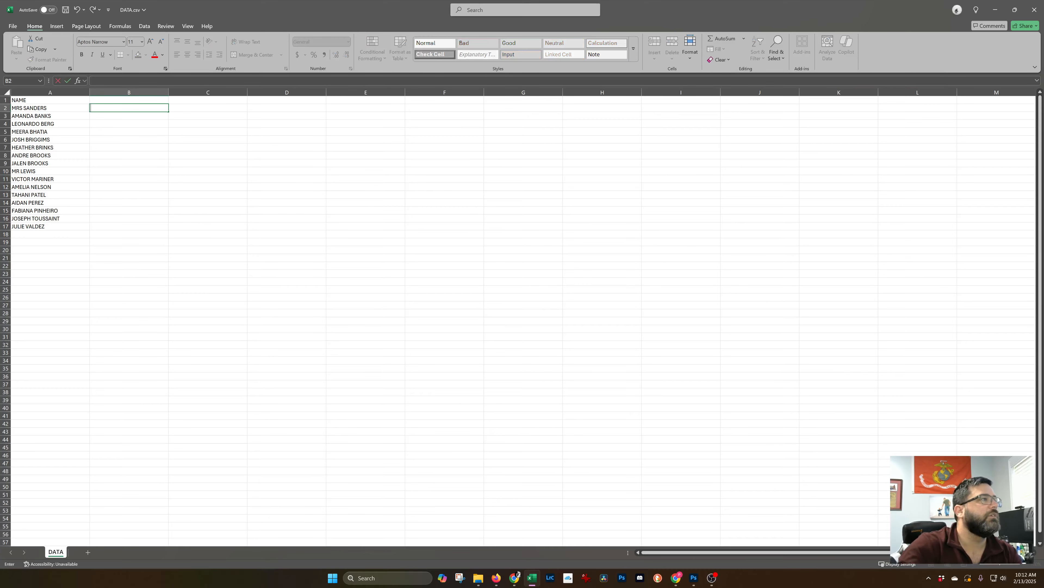
{"action": "left_click", "coordinate": [57, 126]}
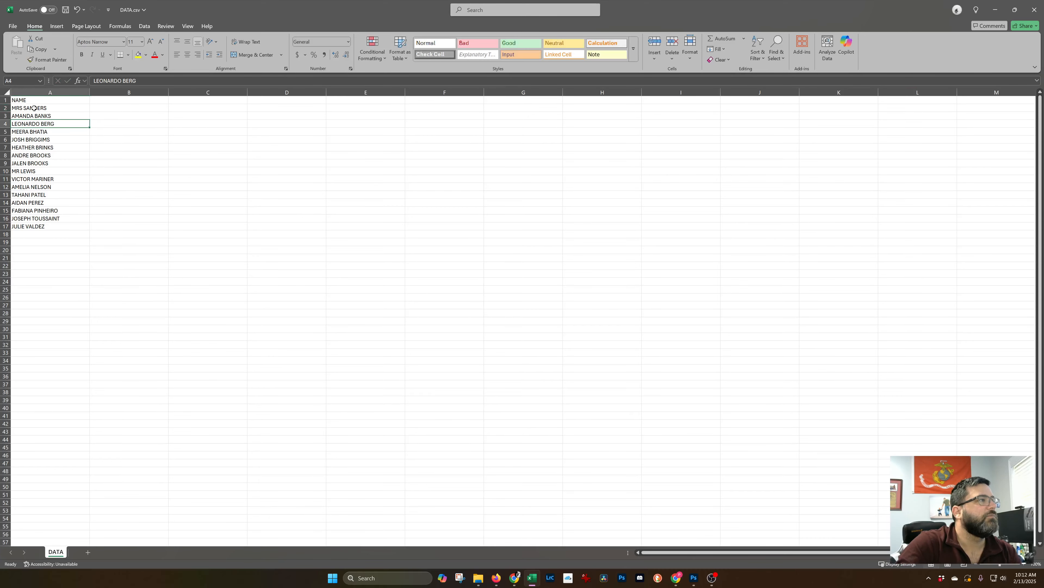
- Insert a blank column before the NAME column and enter the header "SPA" in A1
{"action": "left_click", "coordinate": [48, 92]}
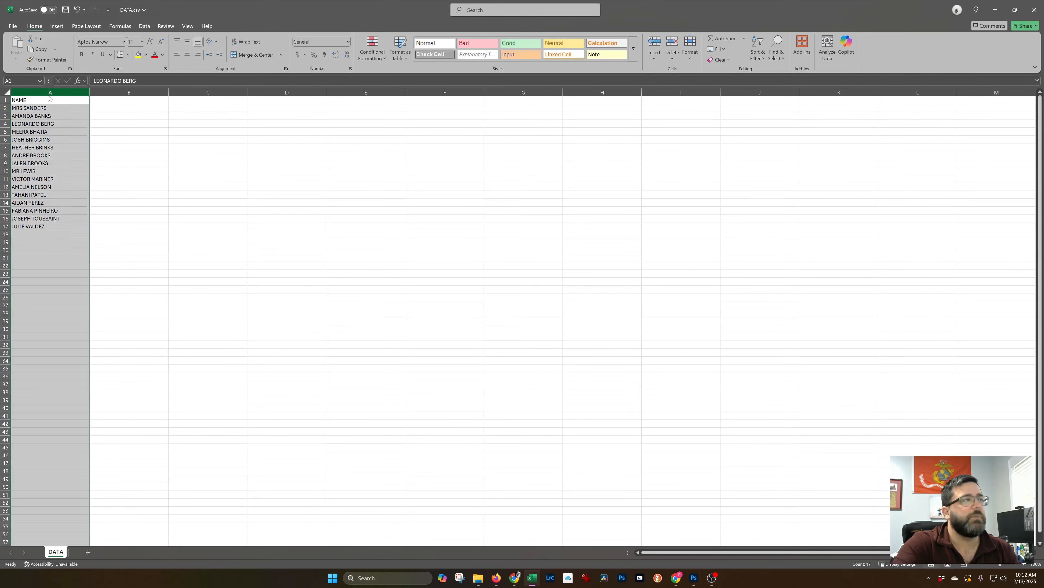
{"action": "right_click", "coordinate": [49, 92]}
{"action": "left_click", "coordinate": [68, 176]}
{"action": "left_click", "coordinate": [40, 100]}
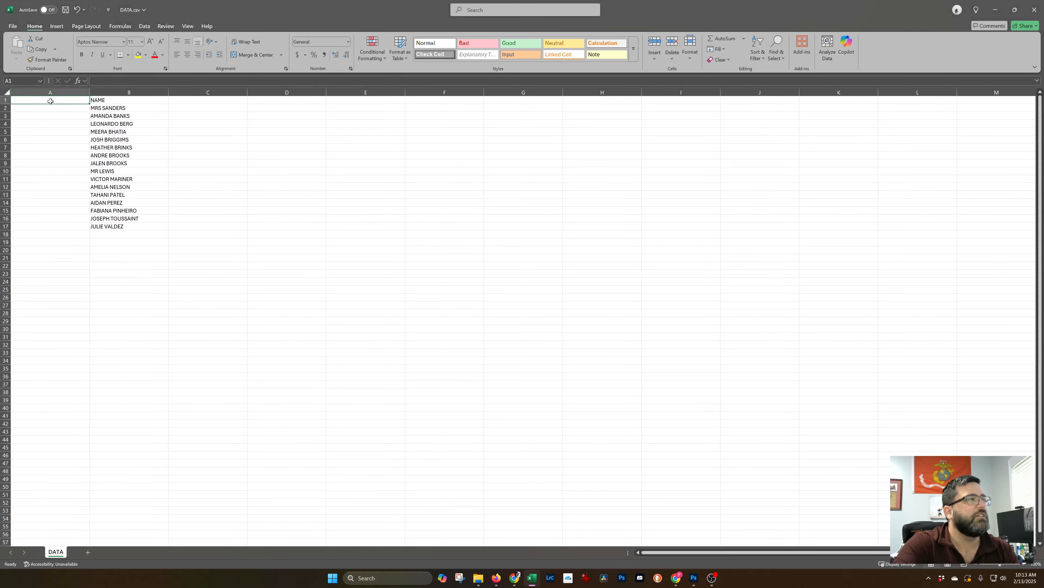
{"action": "type", "text": "sp"}
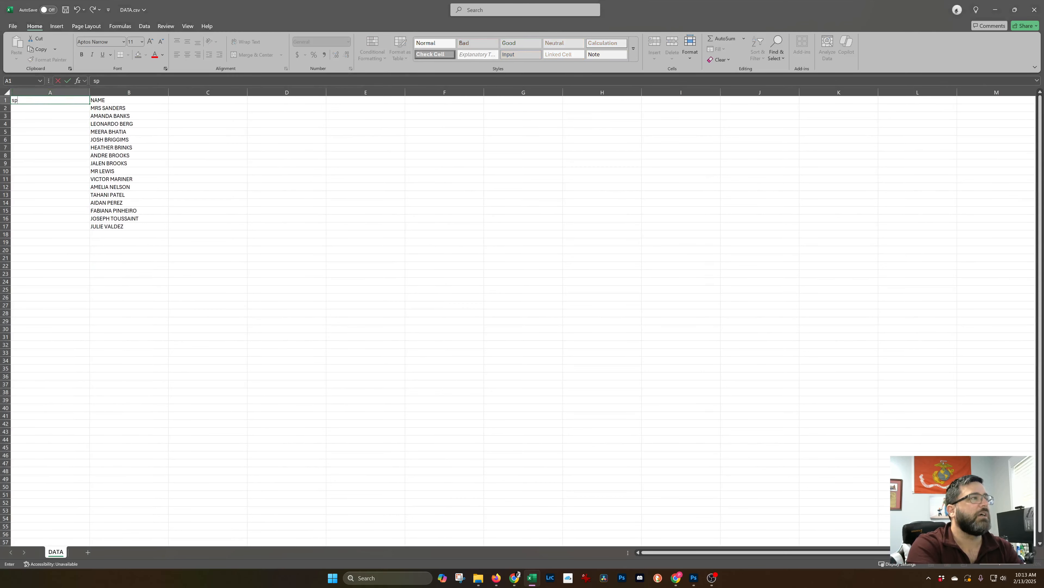
{"action": "key", "text": "Caps_Lock"}
{"action": "key", "text": "BackSpace"}
{"action": "key", "text": "BackSpace"}
{"action": "type", "text": "SPA"}
{"action": "key", "text": "Return"}
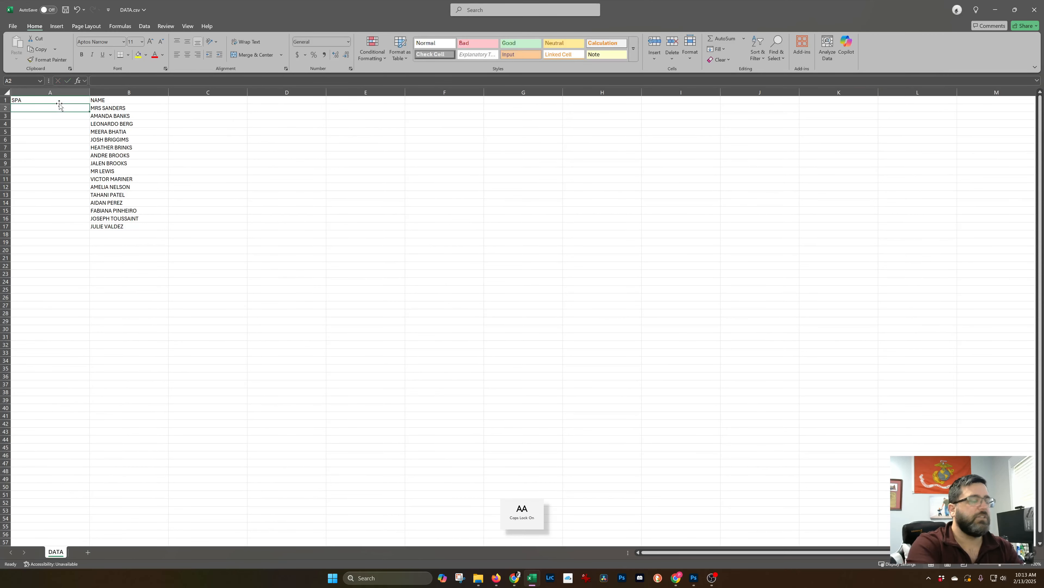
- Enter "IMAGE.jpg" in A2 and fill it down through A17, alongside the last name
{"action": "type", "text": "IMAGE."}
{"action": "key", "text": "Caps_Lock"}
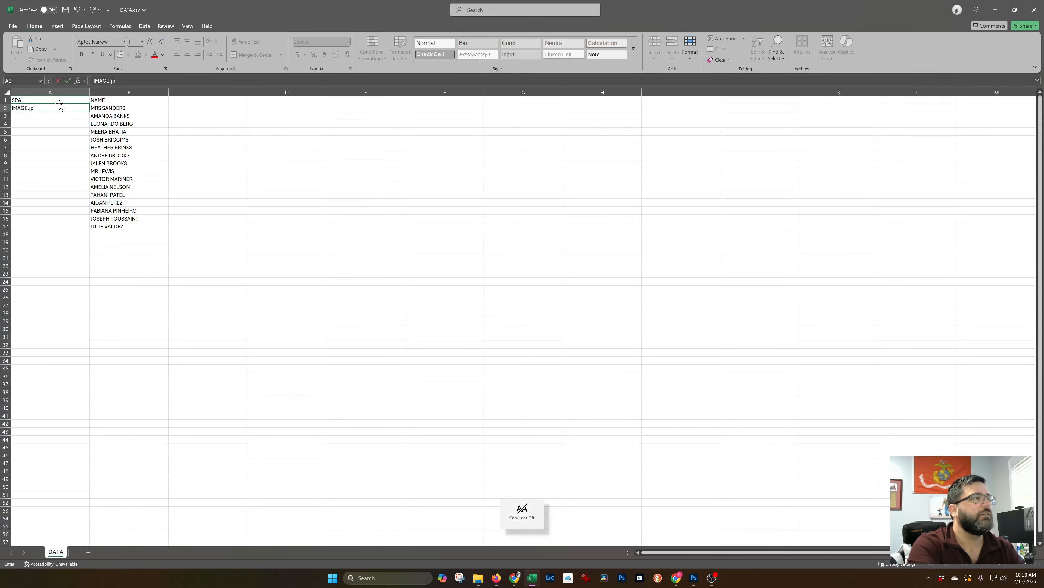
{"action": "type", "text": "jpg"}
{"action": "key", "text": "Return"}
{"action": "left_click", "coordinate": [80, 109]}
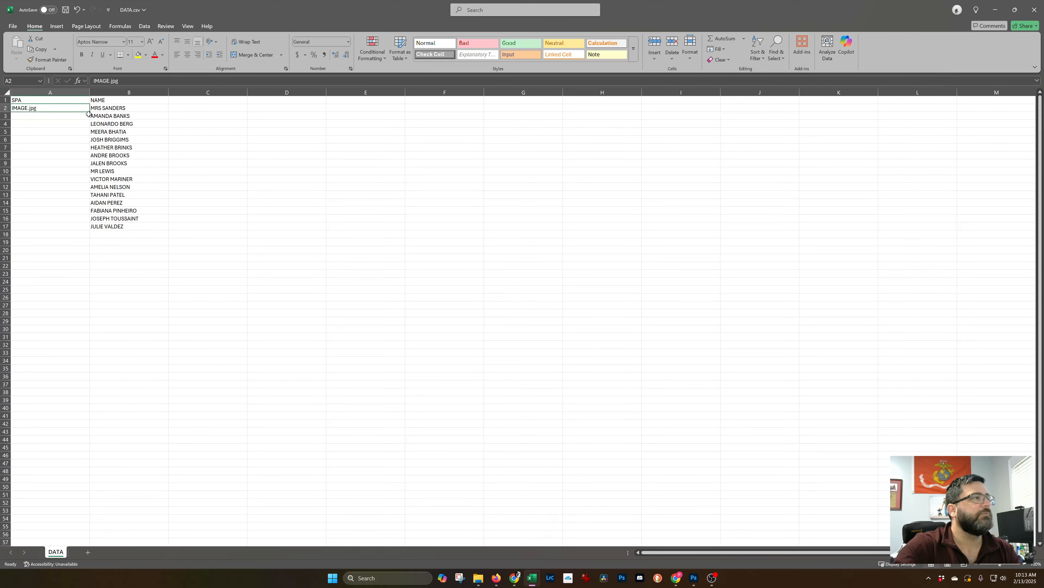
{"action": "left_click_drag", "start_coordinate": [89, 112], "coordinate": [89, 228]}
{"action": "left_click", "coordinate": [69, 257]}
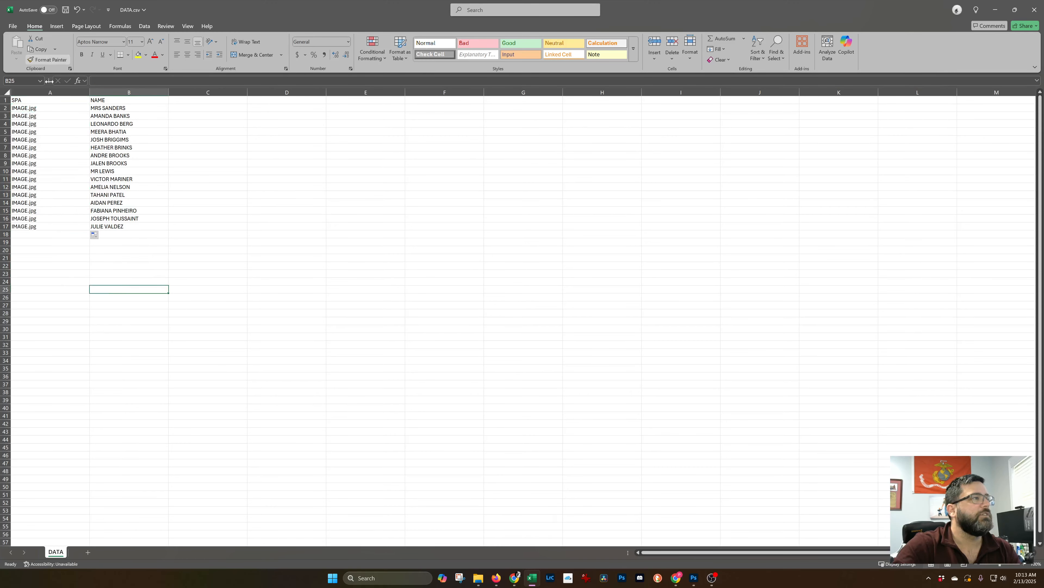
- Save DATA.csv and narrow column A to roughly the width of its entries
{"action": "key", "text": "ctrl+s"}
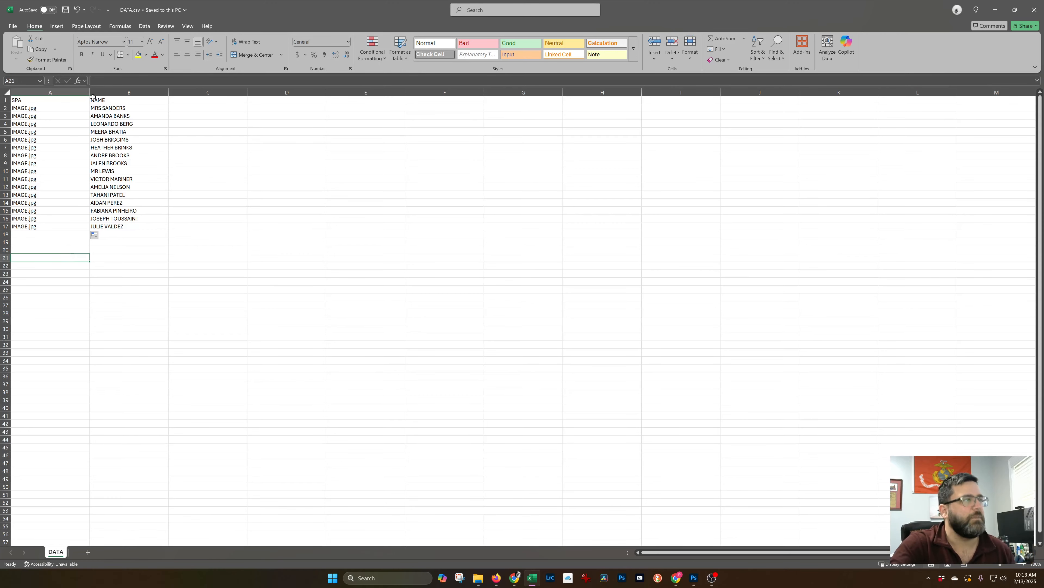
{"action": "left_click_drag", "start_coordinate": [89, 93], "coordinate": [47, 92]}
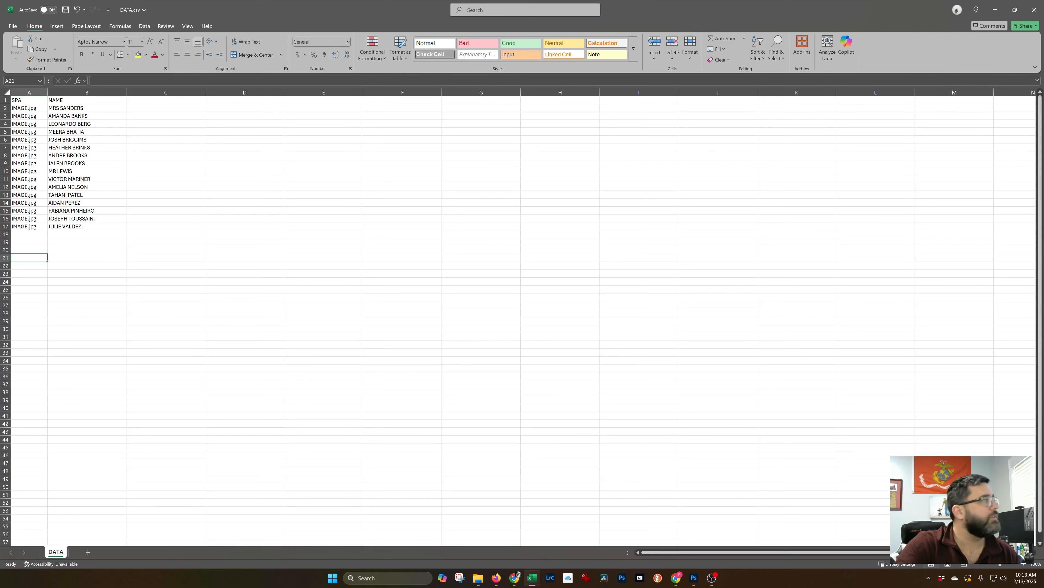
- Switch to Photoshop to check which layer holds the signature placeholder on the certificate, and return to the Excel sheet
{"action": "key", "text": "alt+Tab"}
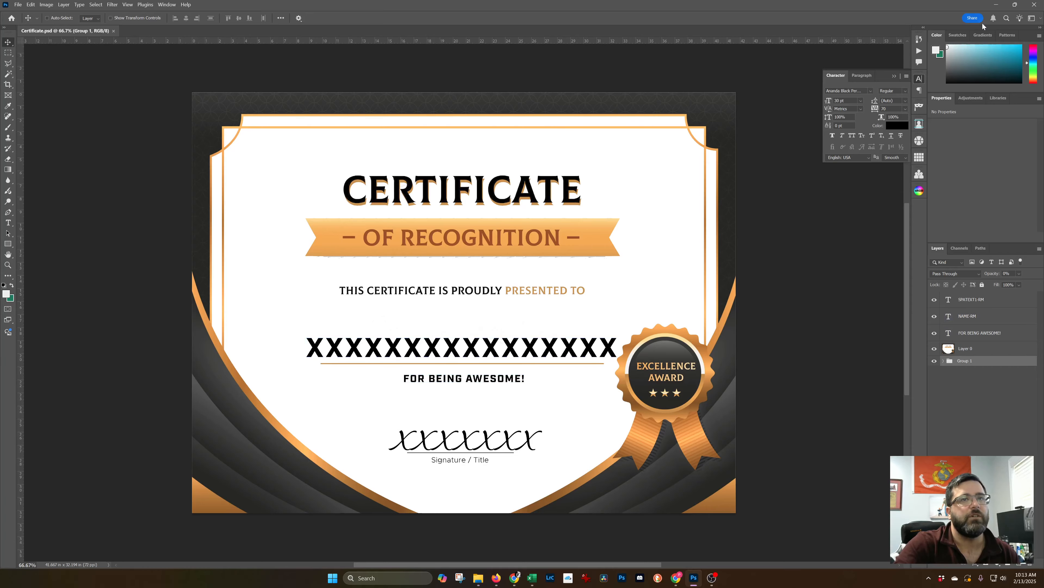
{"action": "left_click", "coordinate": [997, 7]}
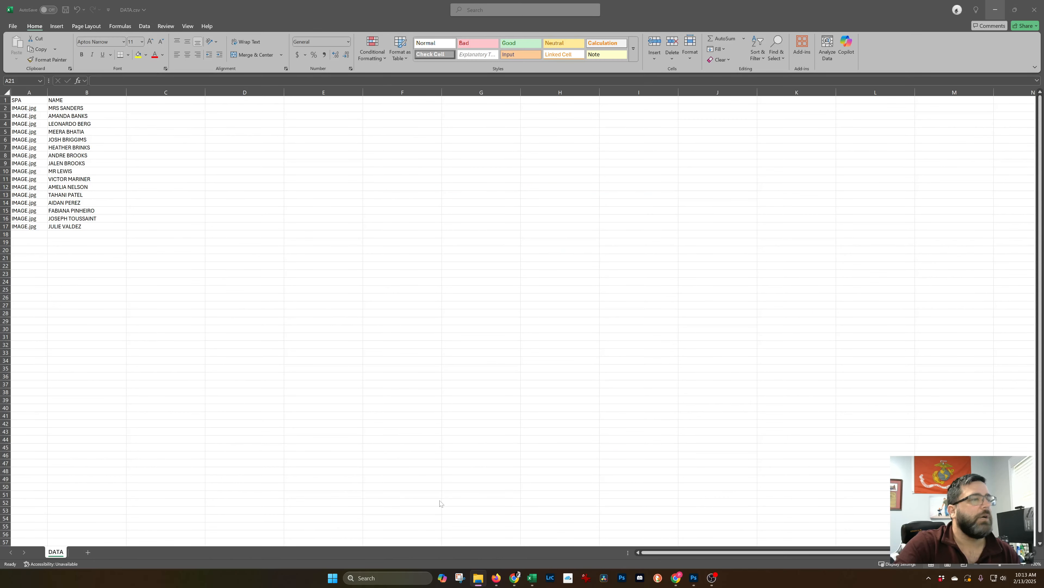
{"action": "left_click", "coordinate": [694, 578]}
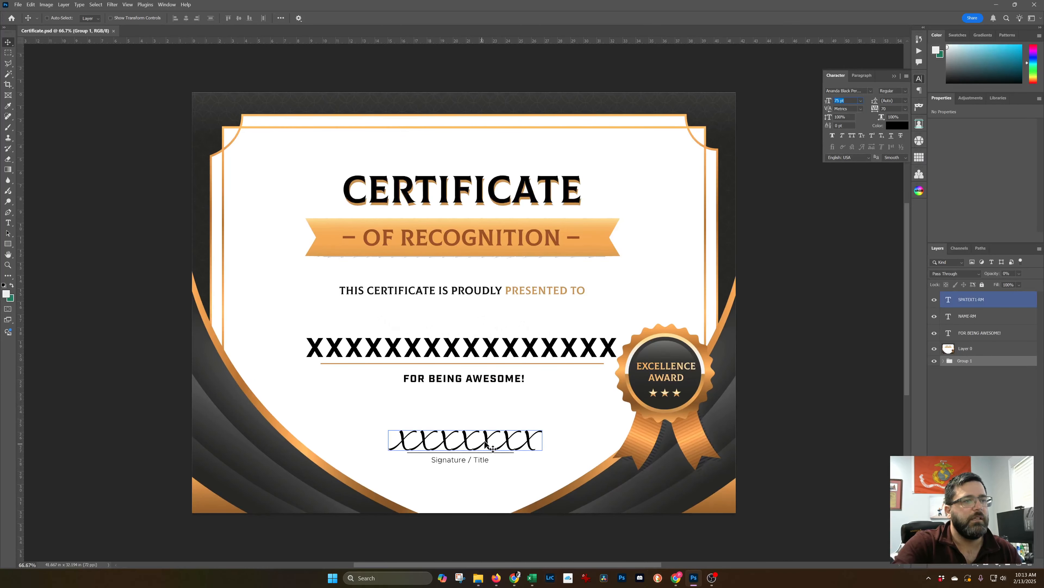
{"action": "right_click", "coordinate": [486, 443]}
{"action": "left_click", "coordinate": [501, 446]}
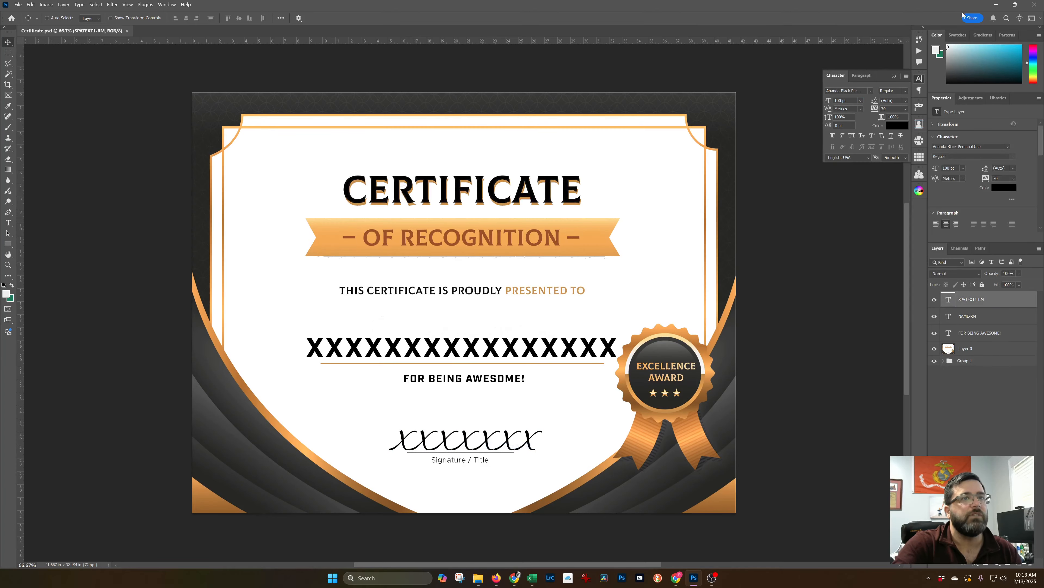
{"action": "left_click", "coordinate": [997, 6]}
- Enter the header "SPATEXT1" in C1, beside the NAME column
{"action": "left_click", "coordinate": [142, 100]}
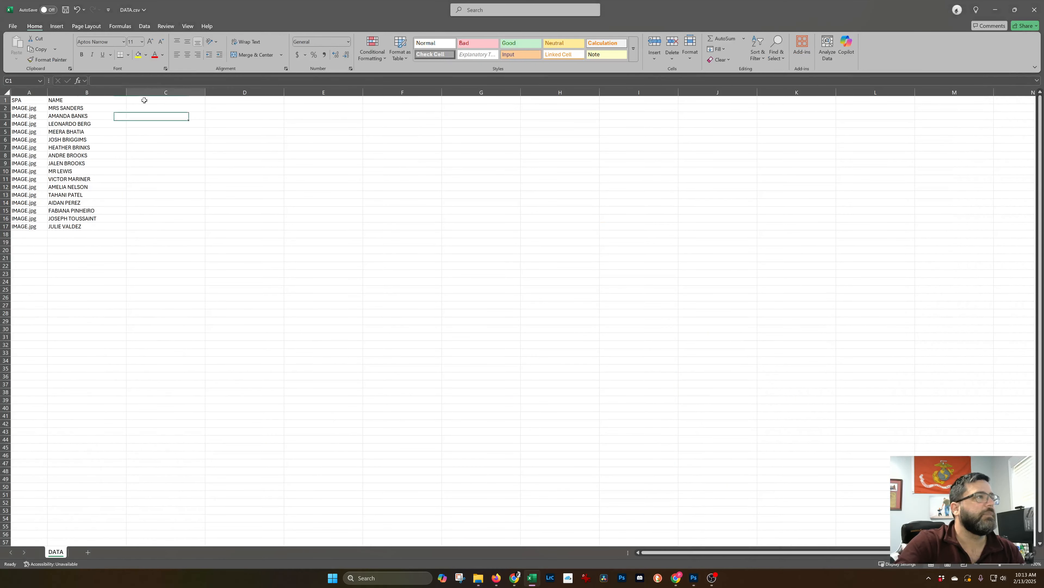
{"action": "type", "text": "sp"}
{"action": "key", "text": "BackSpace"}
{"action": "key", "text": "BackSpace"}
{"action": "key", "text": "Caps_Lock"}
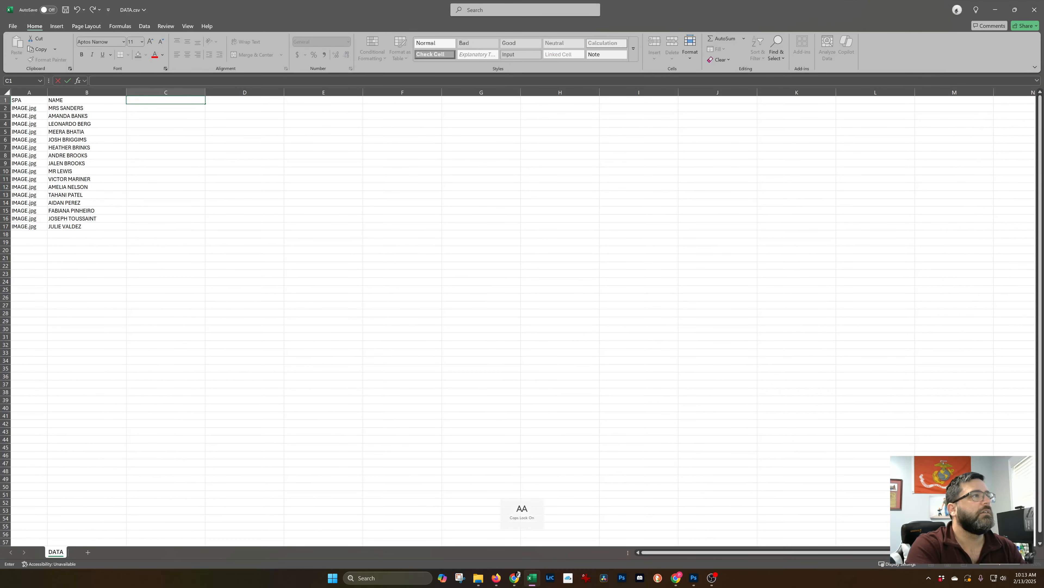
{"action": "type", "text": "SPATEXT1"}
{"action": "key", "text": "Return"}
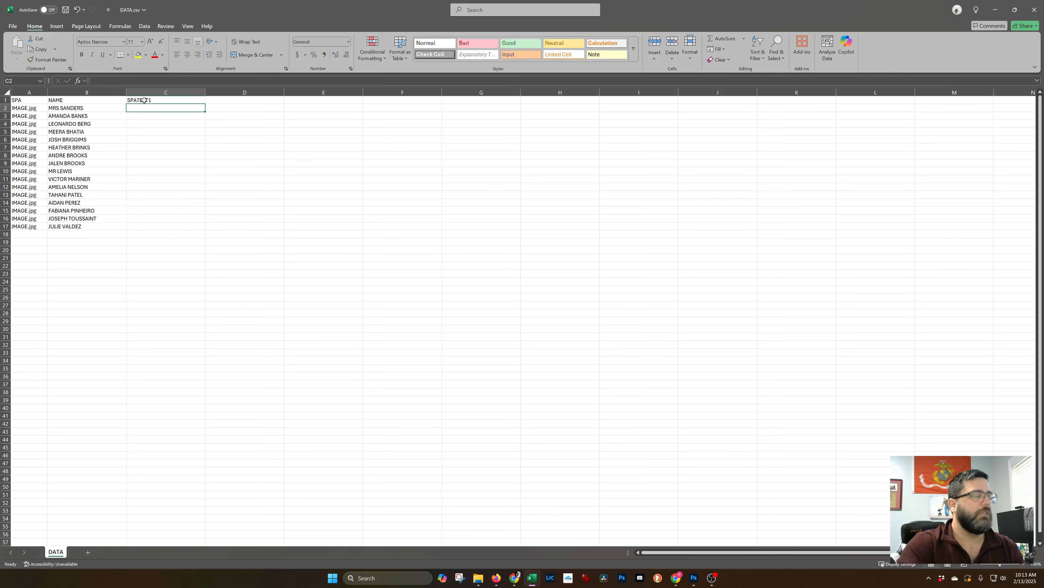
- Enter the signatory's title and surname in C2 as the signature text for the first teacher
{"action": "left_click", "coordinate": [102, 107]}
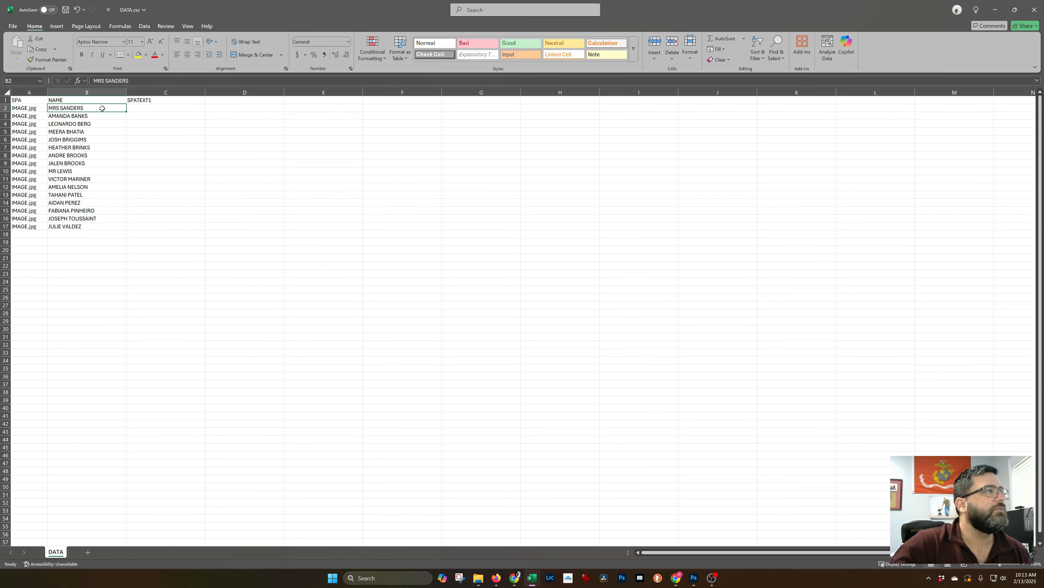
{"action": "left_click", "coordinate": [139, 110]}
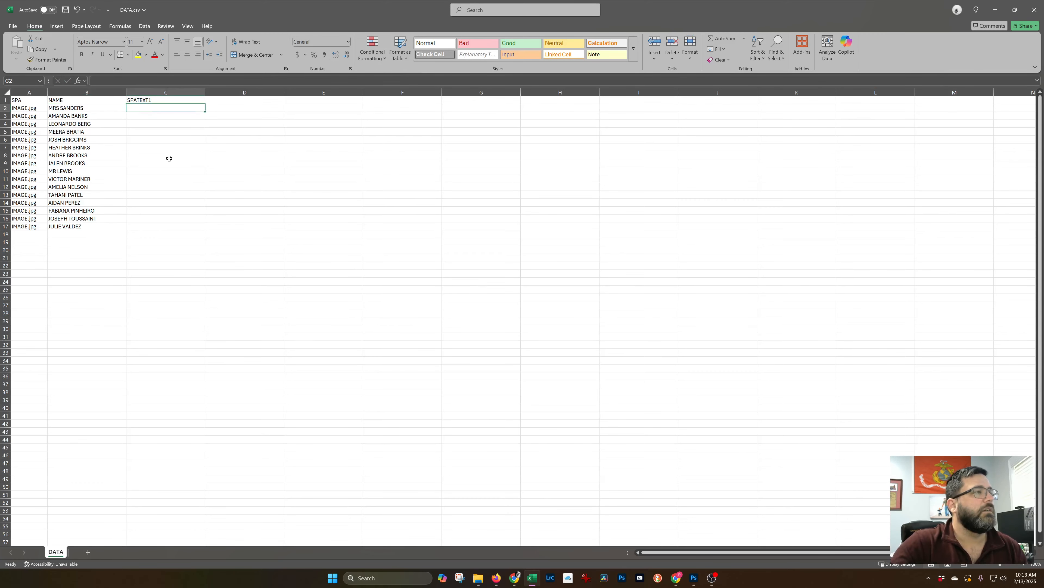
{"action": "type", "text": "M"}
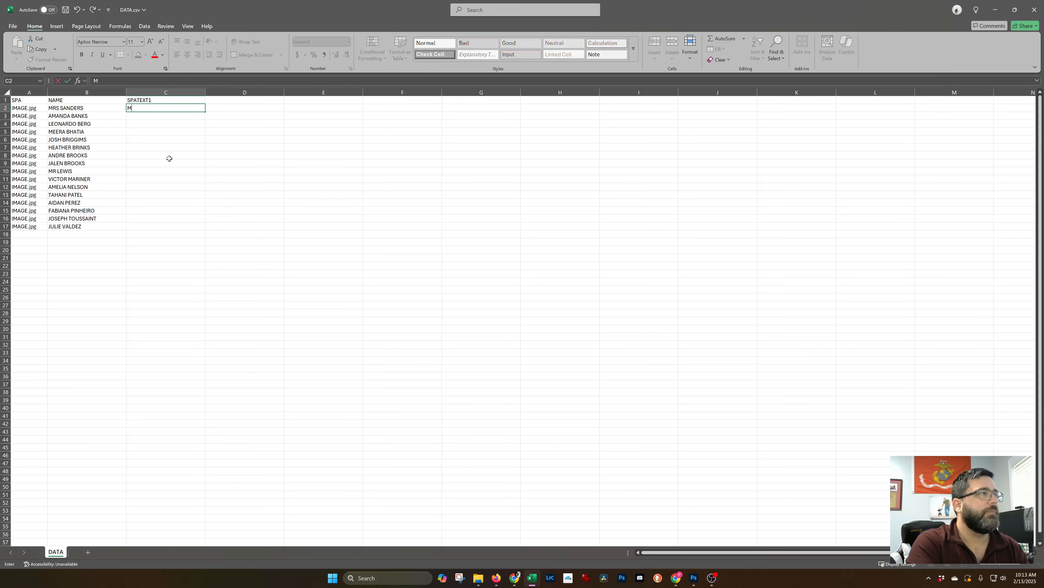
{"action": "key", "text": "Caps_Lock"}
{"action": "type", "text": "r. Dor"}
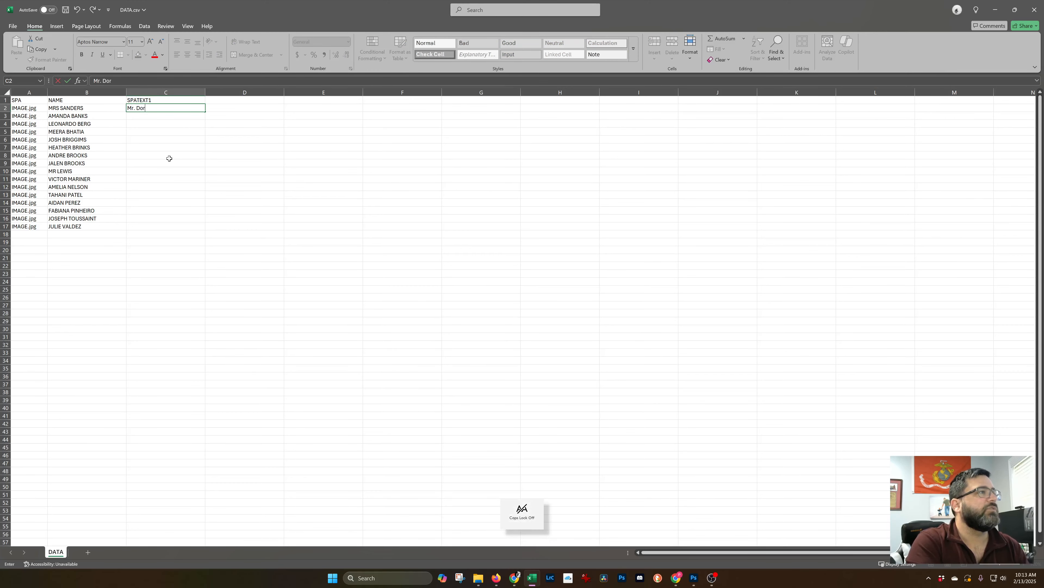
{"action": "key", "text": "BackSpace"}
{"action": "key", "text": "BackSpace"}
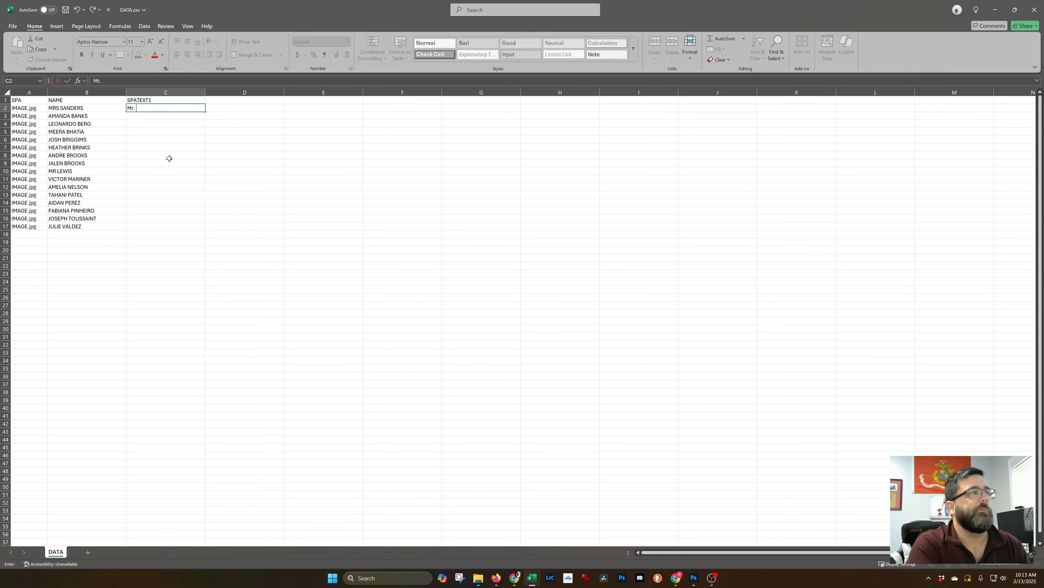
{"action": "key", "text": "Return"}
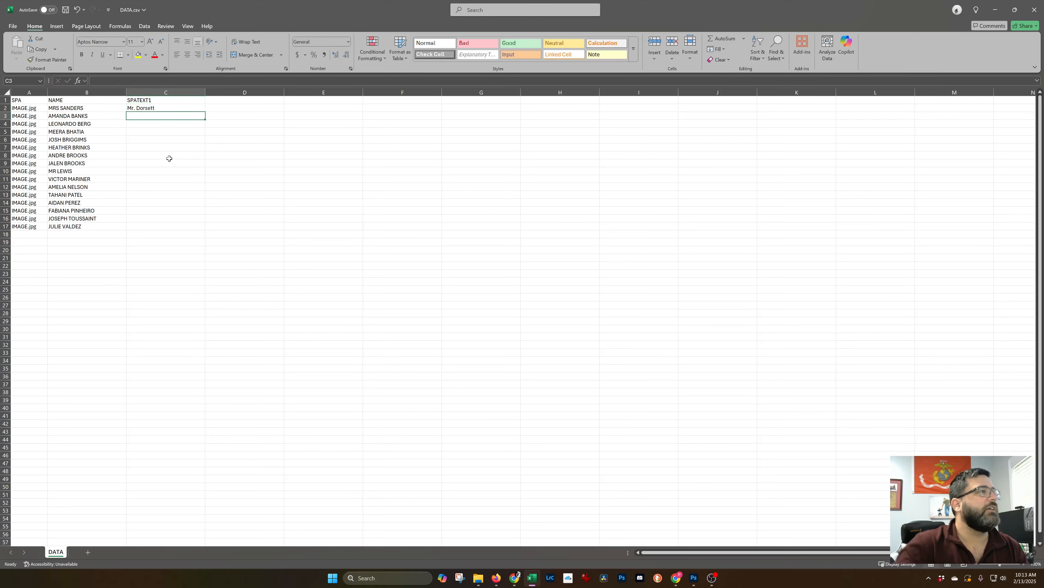
- Copy the teacher's name from B2 into C3:C9 as the signature text for the students below
{"action": "left_click", "coordinate": [80, 106]}
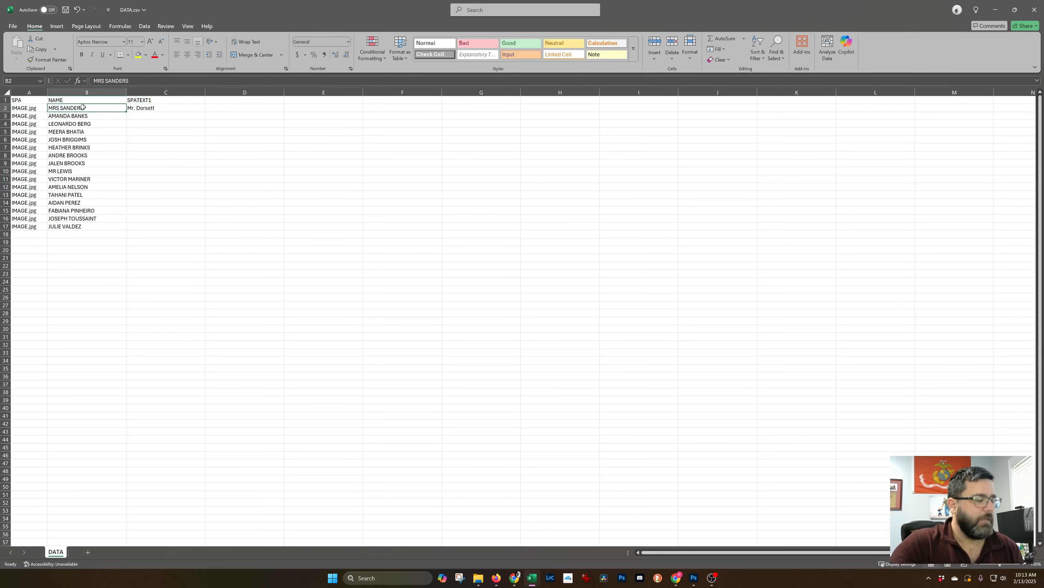
{"action": "key", "text": "ctrl+c"}
{"action": "left_click_drag", "start_coordinate": [146, 116], "coordinate": [137, 225]}
{"action": "key", "text": "ctrl+v"}
- Copy the second teacher's name from B10 into C11:C17 as the signature text for the remaining students
{"action": "left_click", "coordinate": [121, 172]}
{"action": "key", "text": "ctrl+c"}
{"action": "key", "text": "ctrl+v"}
{"action": "left_click", "coordinate": [128, 176]}
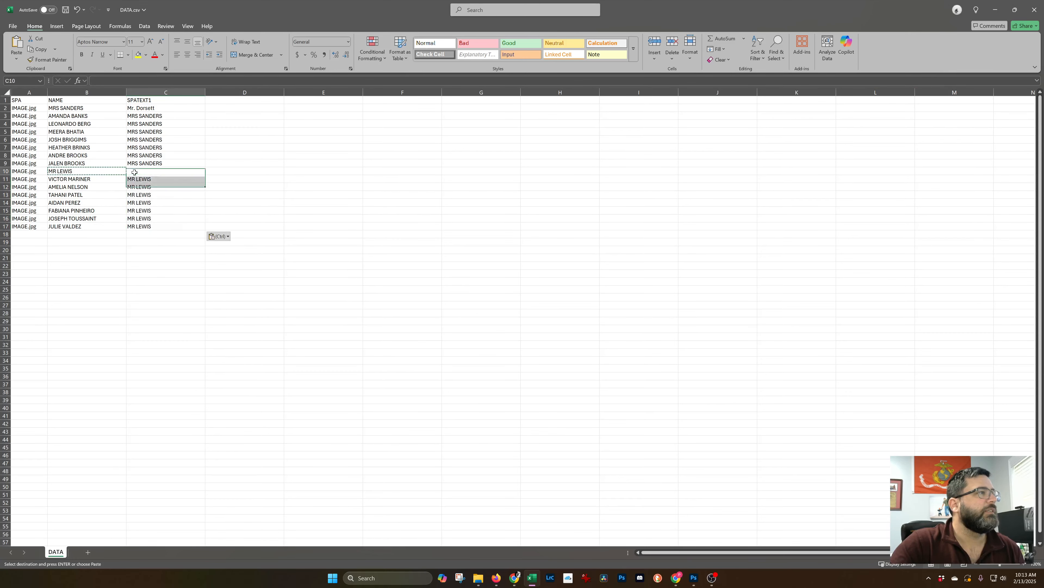
- Copy the signatory's name from C2 into C10, the second teacher's row
{"action": "left_click", "coordinate": [150, 108]}
{"action": "key", "text": "ctrl+c"}
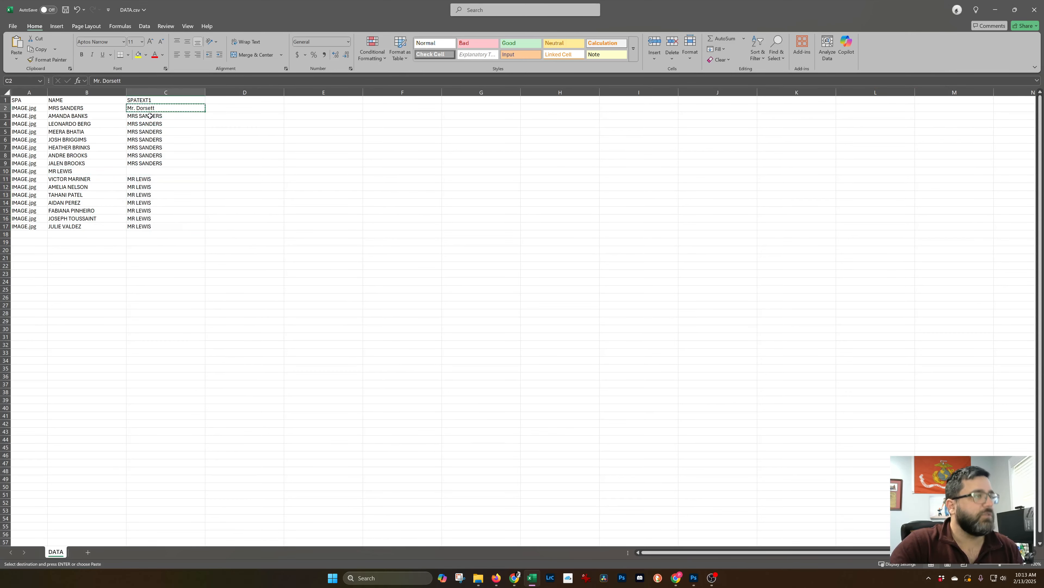
{"action": "left_click", "coordinate": [148, 169]}
{"action": "key", "text": "ctrl+v"}
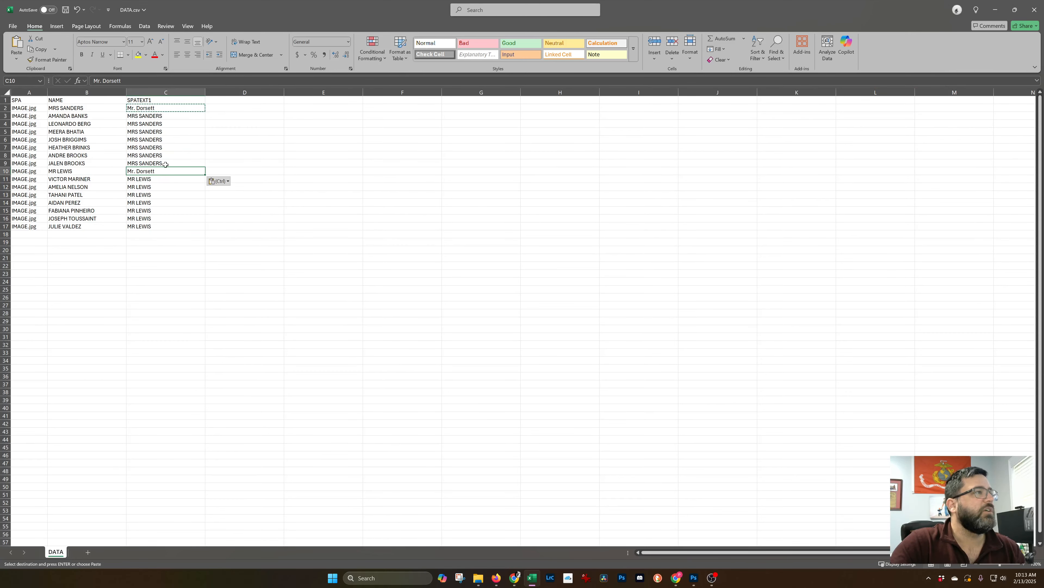
- Replace C3 with the first teacher's title and surname in title case, adding a period after the title, and copy it into C4:C9
{"action": "left_click", "coordinate": [160, 116]}
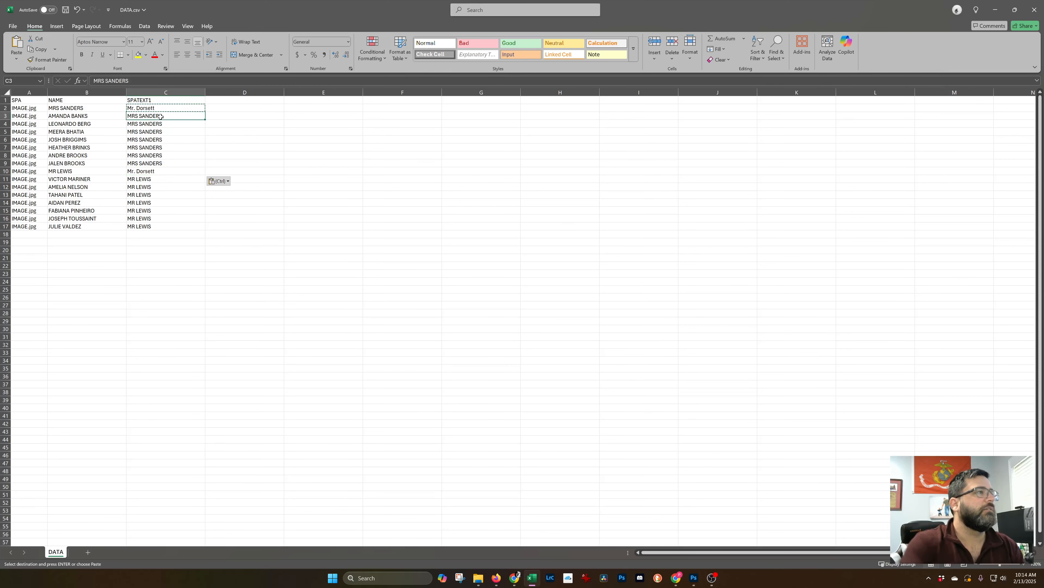
{"action": "type", "text": "Mr"}
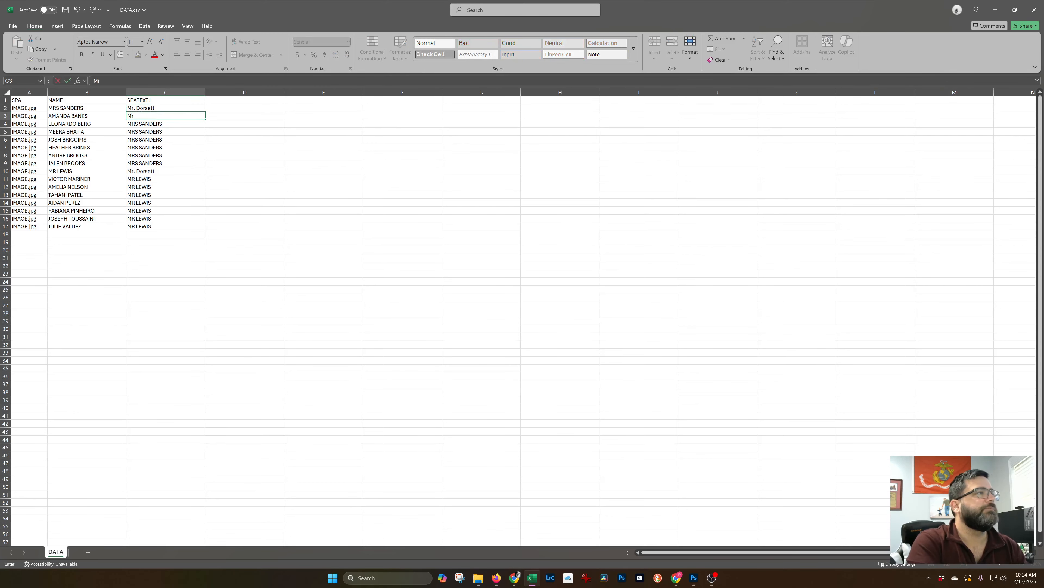
{"action": "type", "text": "s."}
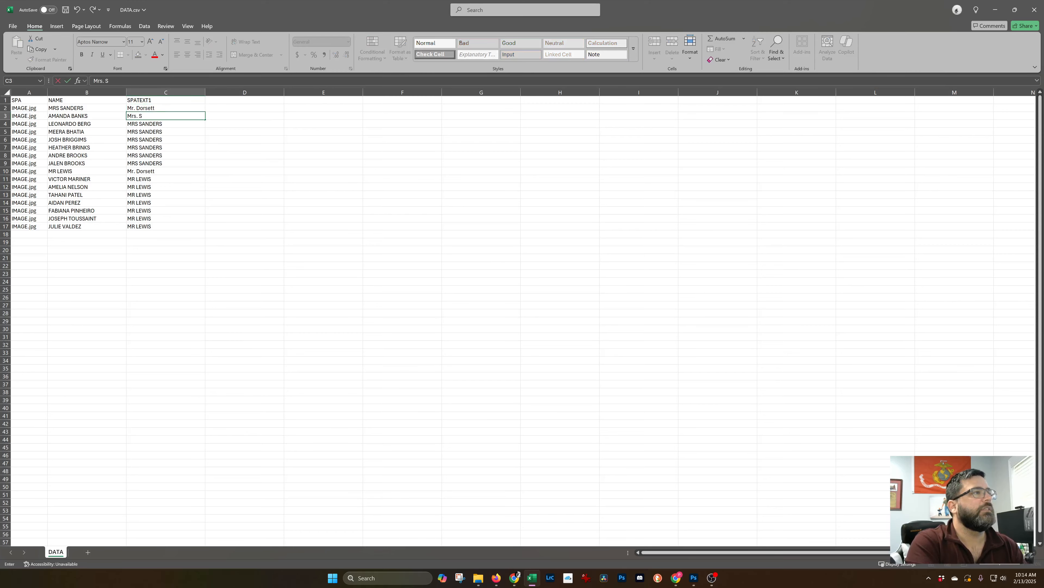
{"action": "type", "text": " Sanders"}
{"action": "key", "text": "Return"}
{"action": "left_click", "coordinate": [161, 116]}
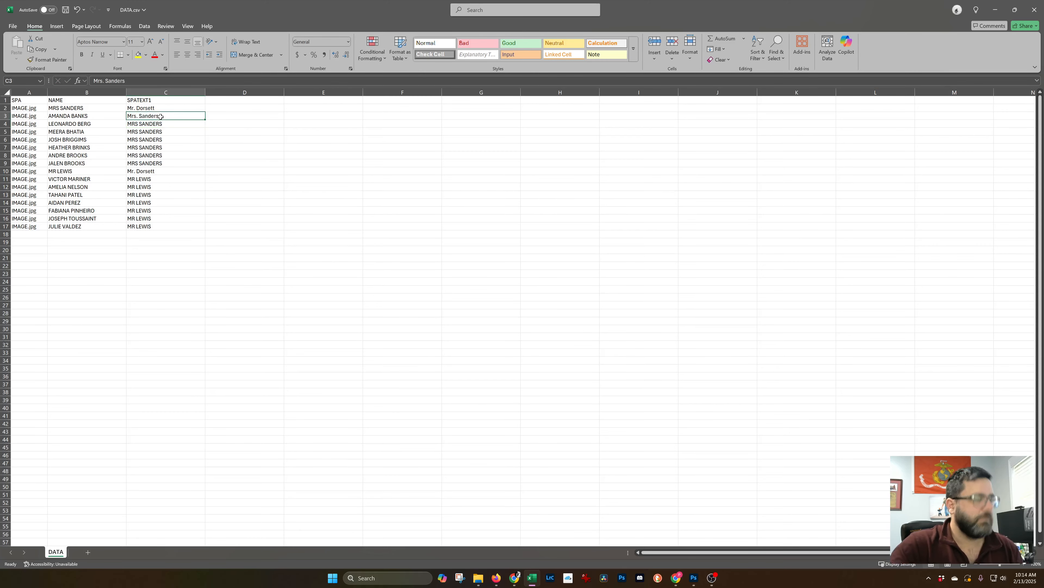
{"action": "key", "text": "ctrl+c"}
{"action": "left_click_drag", "start_coordinate": [159, 123], "coordinate": [157, 163]}
{"action": "key", "text": "ctrl+v"}
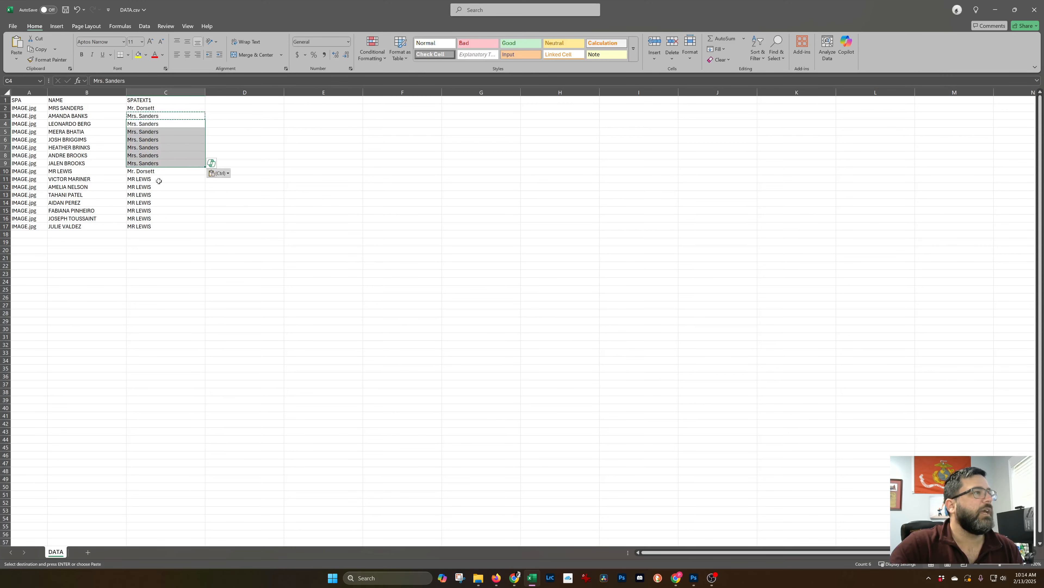
- Replace C11 with the second teacher's title and surname in title case, adding a period after the title, and copy it into C12:C17
{"action": "left_click", "coordinate": [157, 179]}
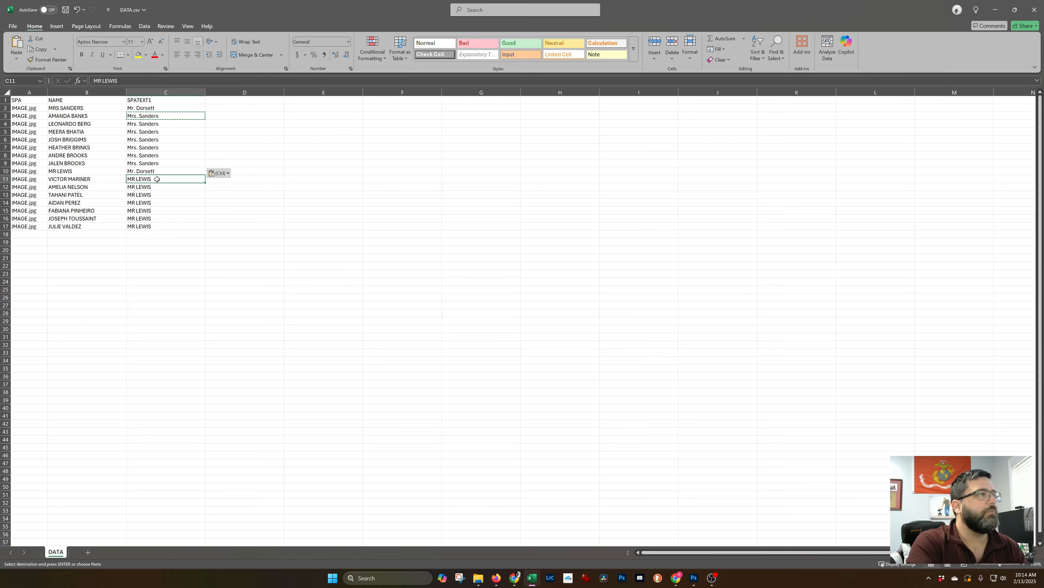
{"action": "type", "text": "Mr. Lewi"}
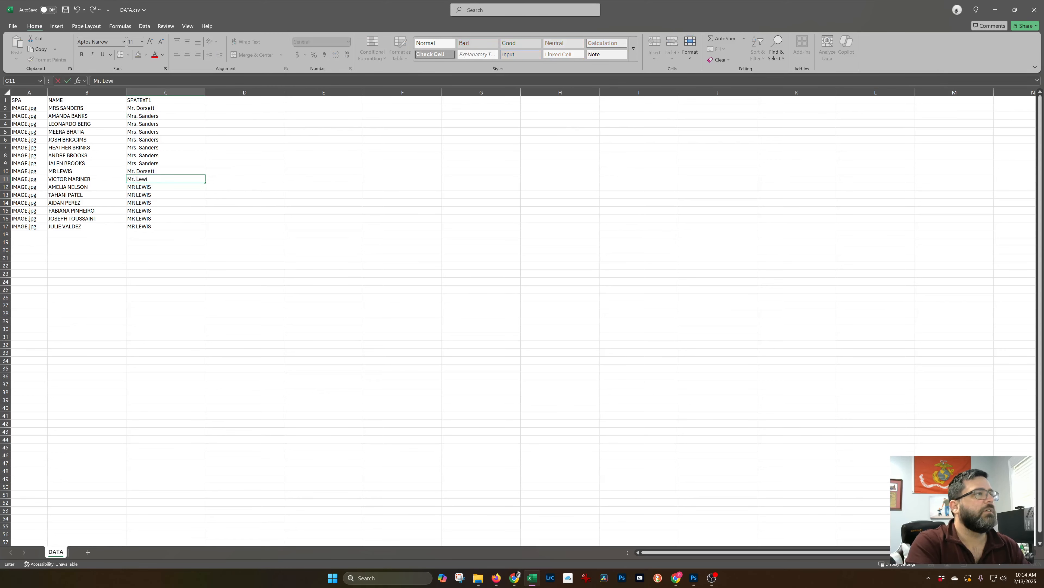
{"action": "type", "text": "s"}
{"action": "key", "text": "Return"}
{"action": "left_click", "coordinate": [158, 179]}
{"action": "key", "text": "ctrl+c"}
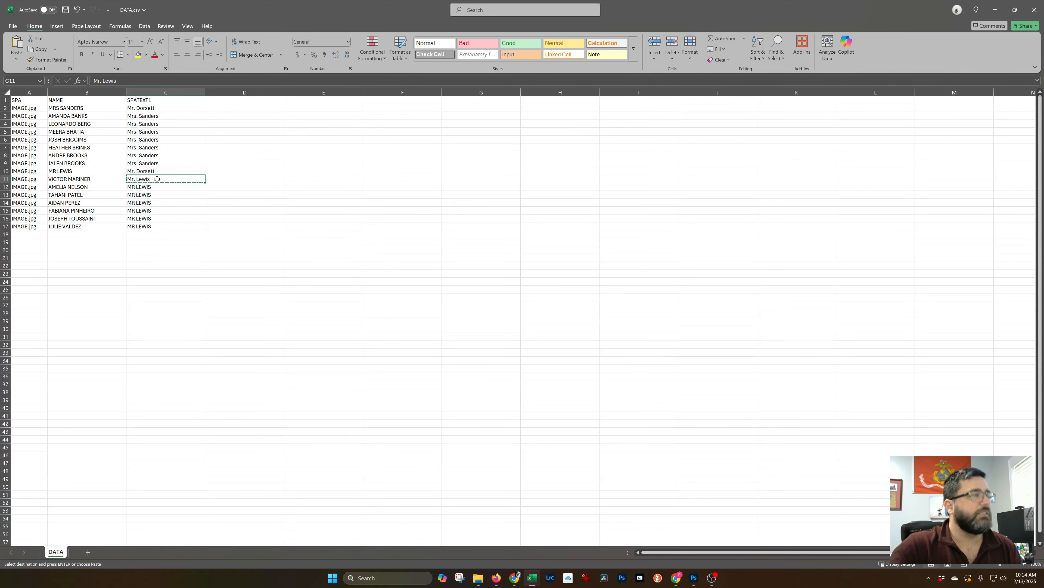
{"action": "left_click_drag", "start_coordinate": [157, 187], "coordinate": [157, 226]}
{"action": "key", "text": "ctrl+v"}
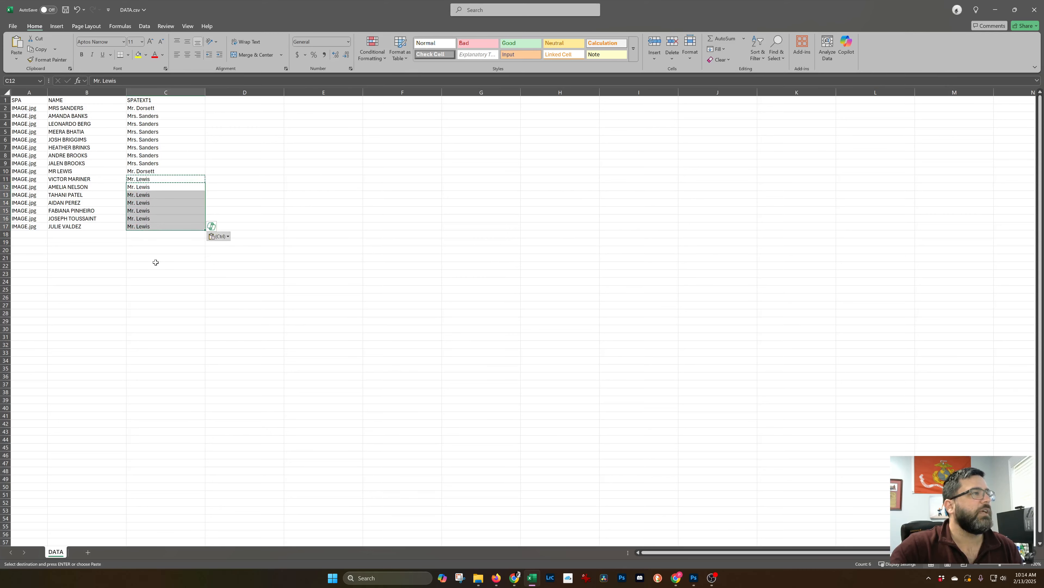
- Clear the copy selection and save DATA.csv
{"action": "left_click", "coordinate": [155, 262]}
{"action": "key", "text": "Escape"}
{"action": "key", "text": "ctrl+s"}
{"action": "key", "text": "Up"}
{"action": "key", "text": "Up"}
{"action": "key", "text": "Right"}
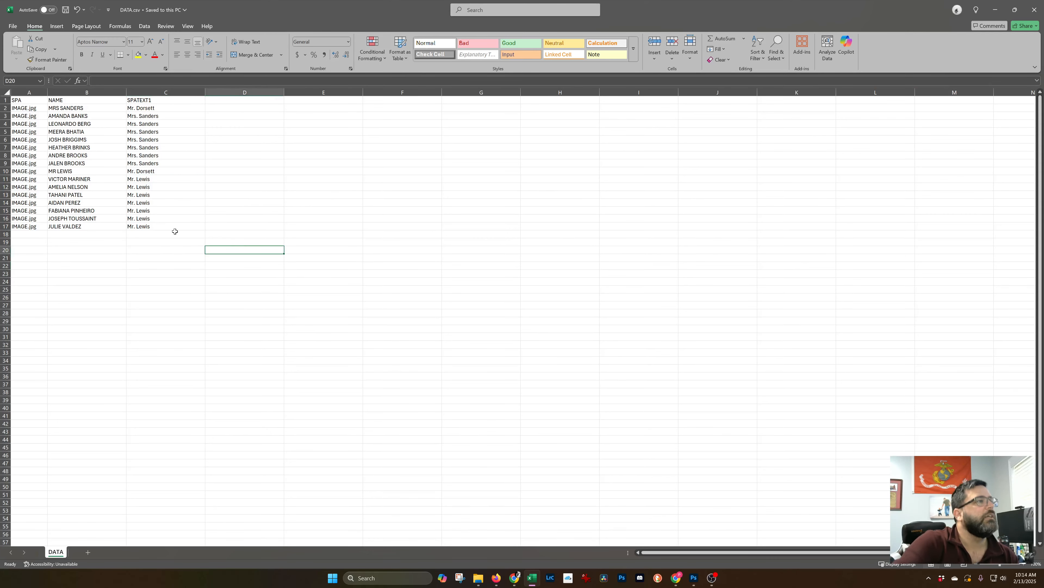
- Compare the NAME column with the SPATEXT1 column, checking which signature goes with the teacher rows and which with the student rows
{"action": "left_click", "coordinate": [67, 91]}
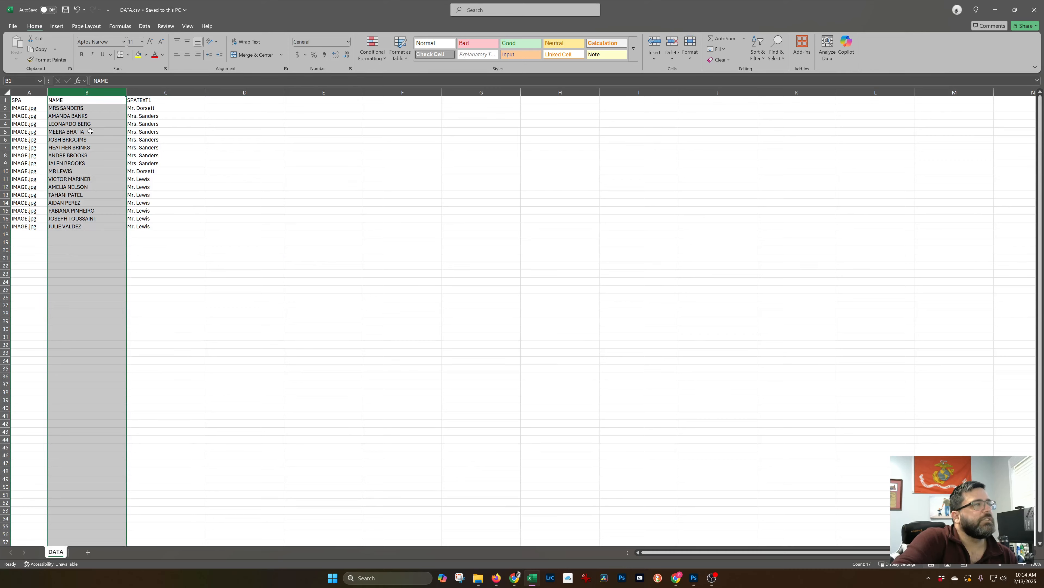
{"action": "left_click", "coordinate": [142, 92]}
{"action": "left_click", "coordinate": [144, 108]}
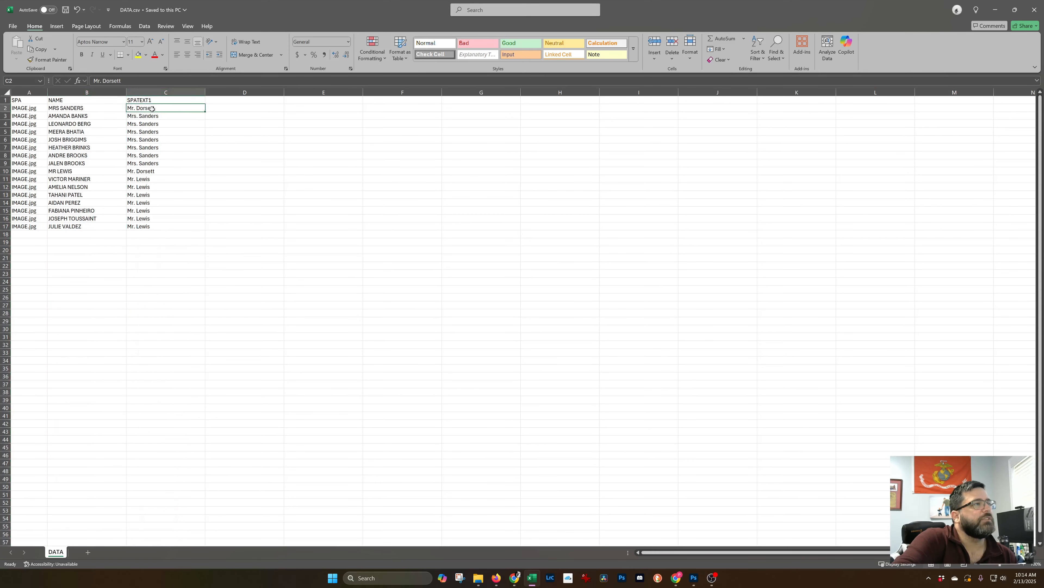
{"action": "left_click", "coordinate": [70, 108]}
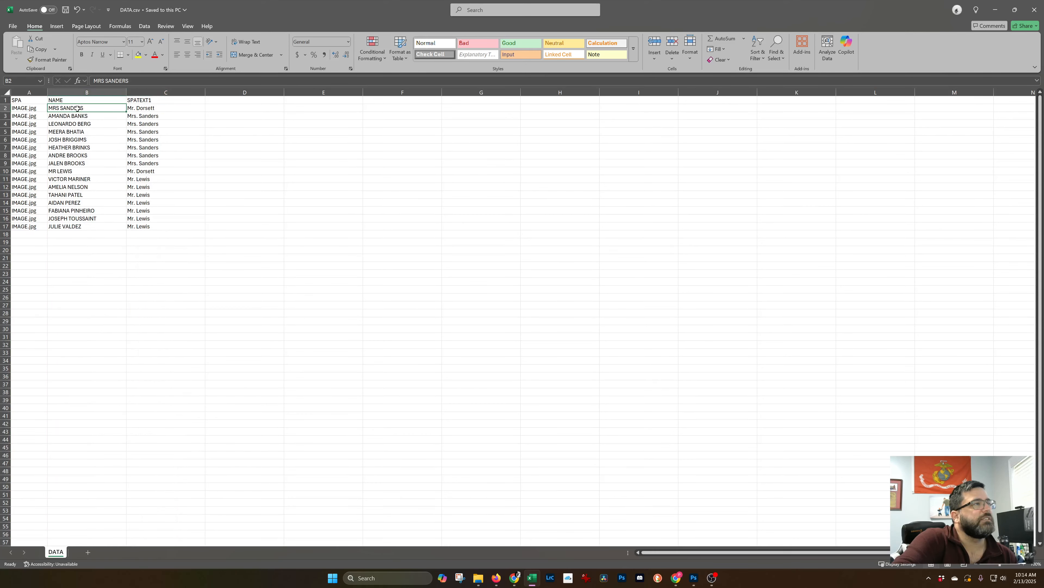
{"action": "left_click_drag", "start_coordinate": [154, 115], "coordinate": [165, 163]}
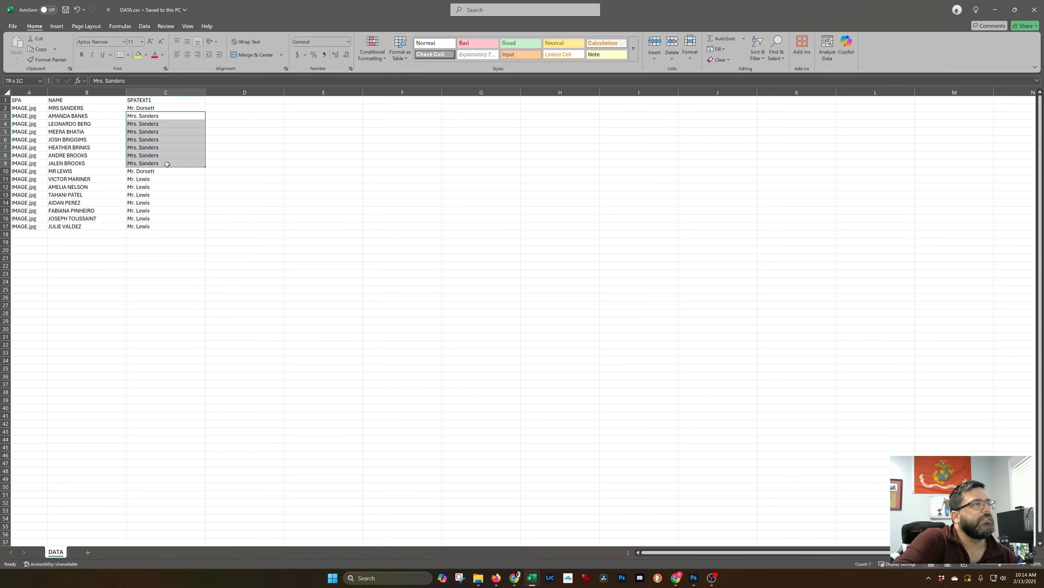
{"action": "left_click_drag", "start_coordinate": [89, 119], "coordinate": [91, 164]}
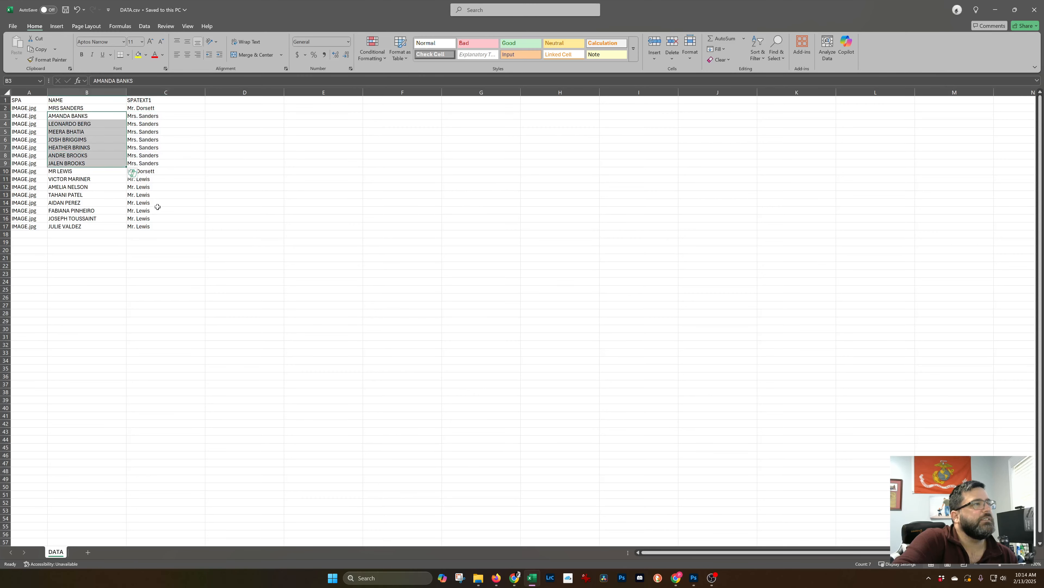
{"action": "left_click", "coordinate": [154, 172]}
{"action": "left_click", "coordinate": [156, 203]}
{"action": "left_click", "coordinate": [139, 322]}
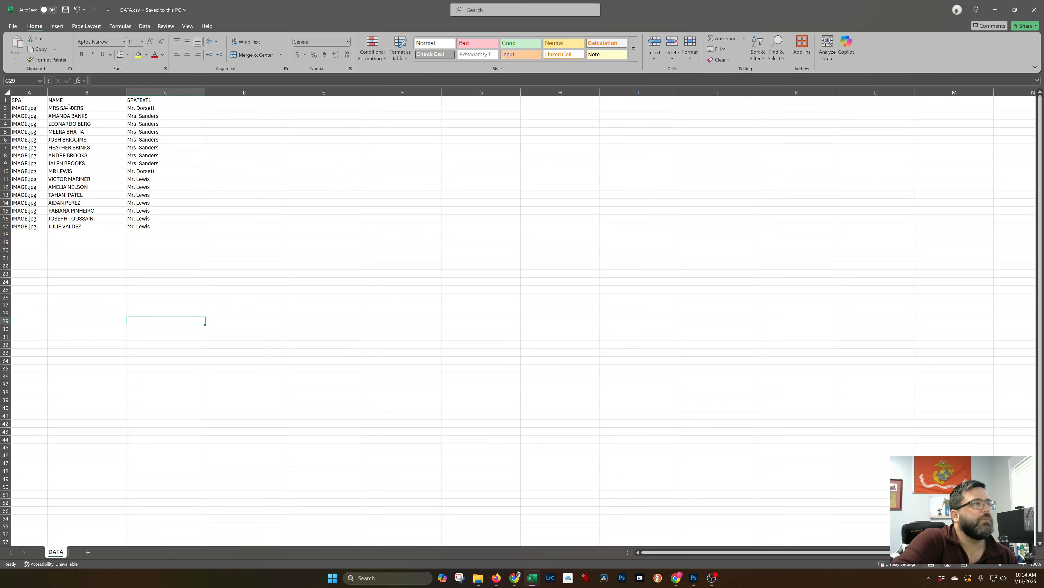
{"action": "left_click", "coordinate": [70, 93]}
{"action": "left_click", "coordinate": [140, 88]}
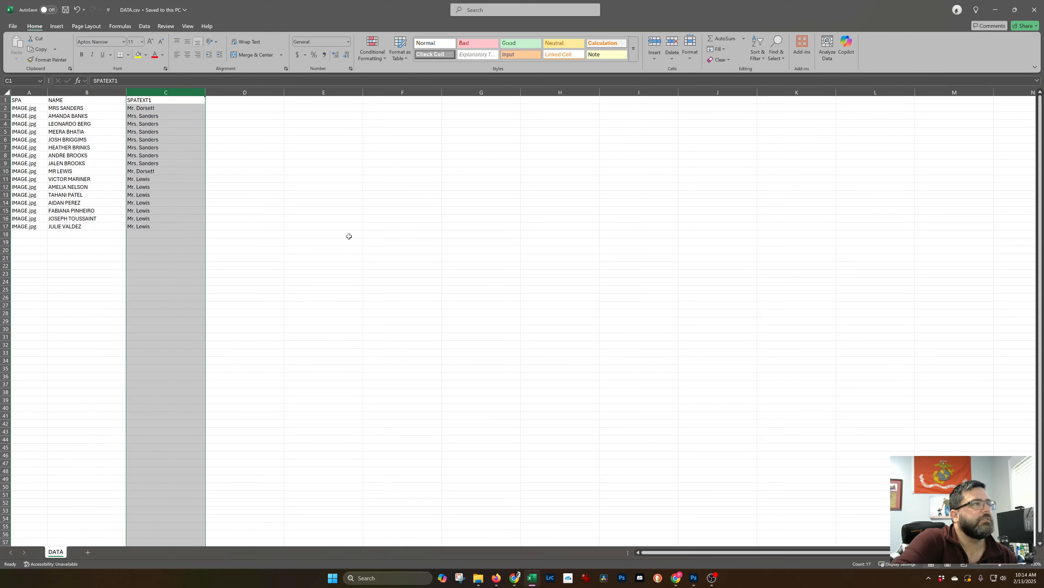
- Close the DATA.csv workbook, minimize the browser behind it and switch to Photoshop
{"action": "left_click", "coordinate": [352, 250]}
{"action": "left_click", "coordinate": [1035, 8]}
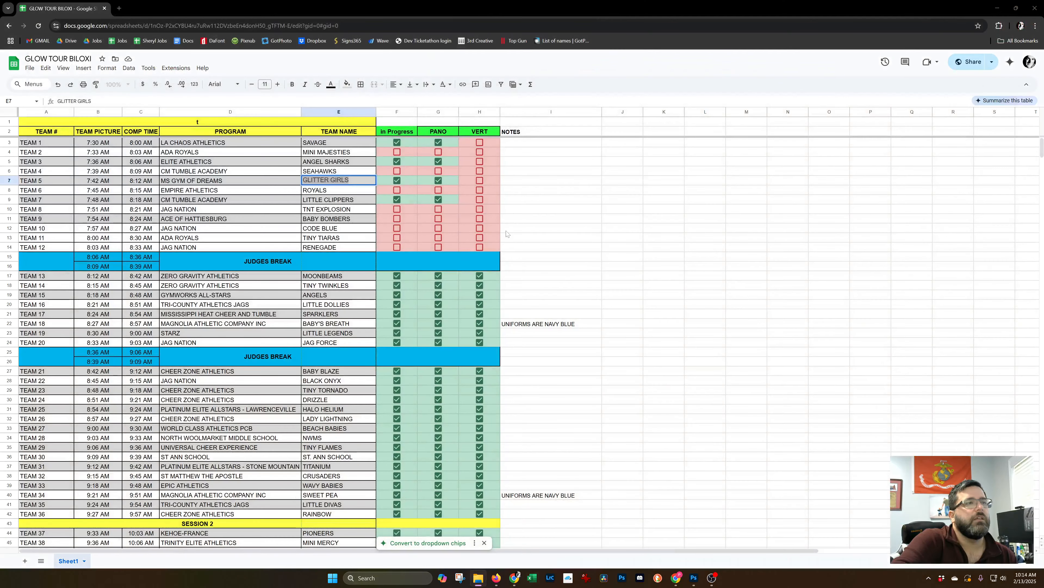
{"action": "left_click", "coordinate": [999, 8]}
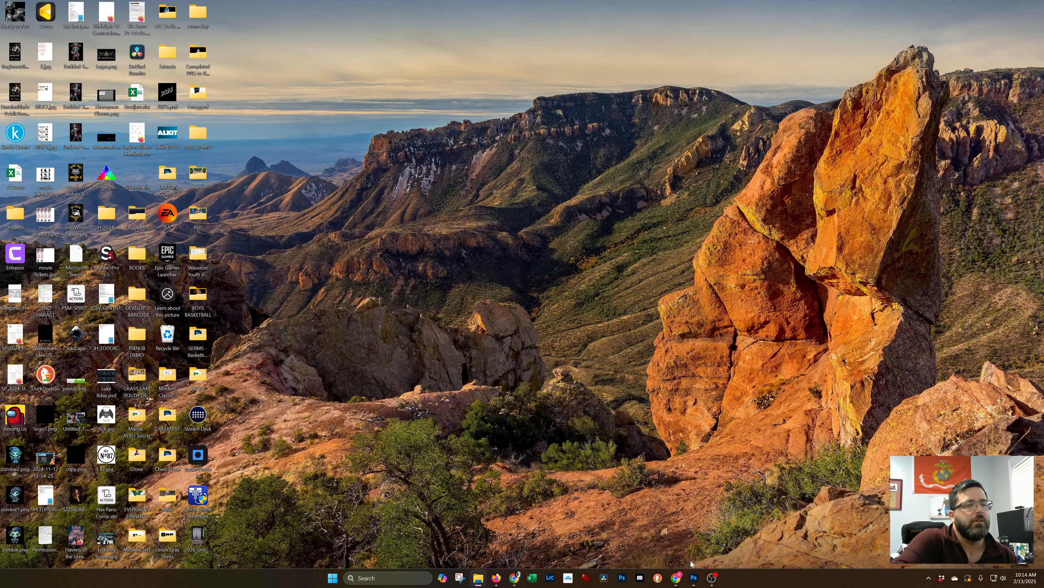
{"action": "left_click", "coordinate": [694, 577]}
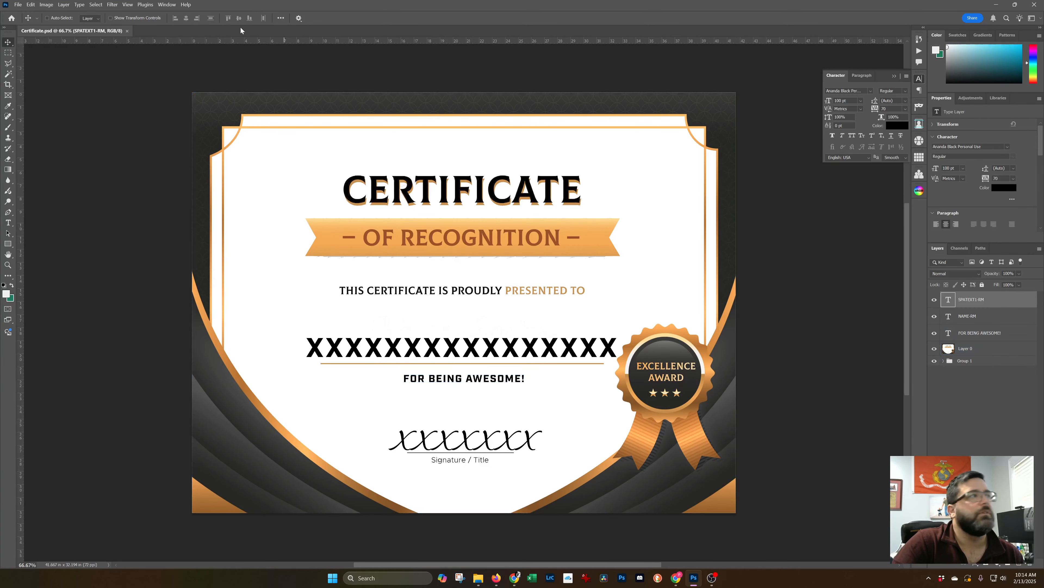
- Close Certificate.psd and open the Batch Processing settings of the Sports Photo Automation plugin
{"action": "left_click", "coordinate": [127, 31]}
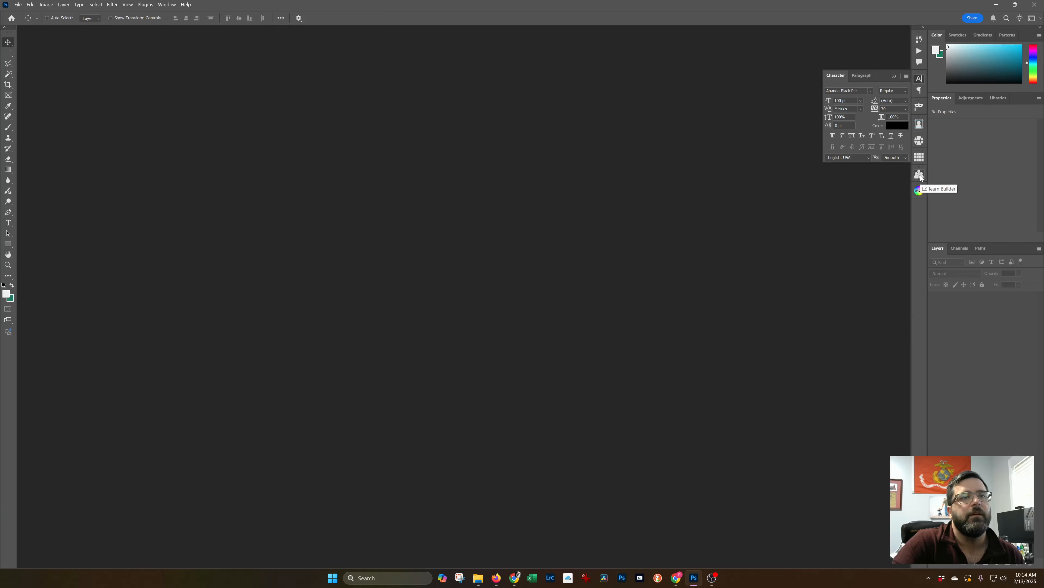
{"action": "left_click", "coordinate": [920, 141]}
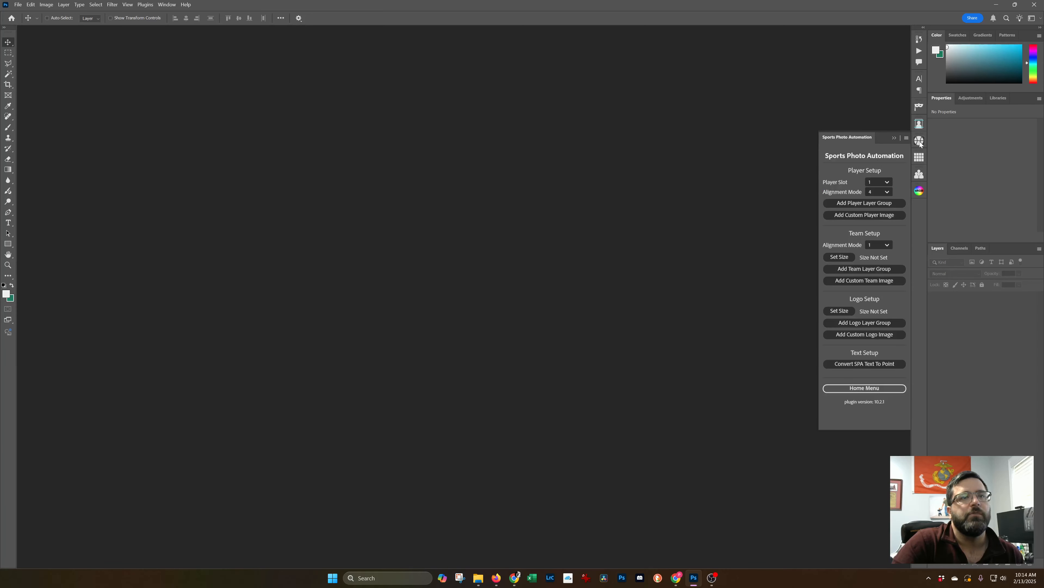
{"action": "left_click", "coordinate": [869, 387]}
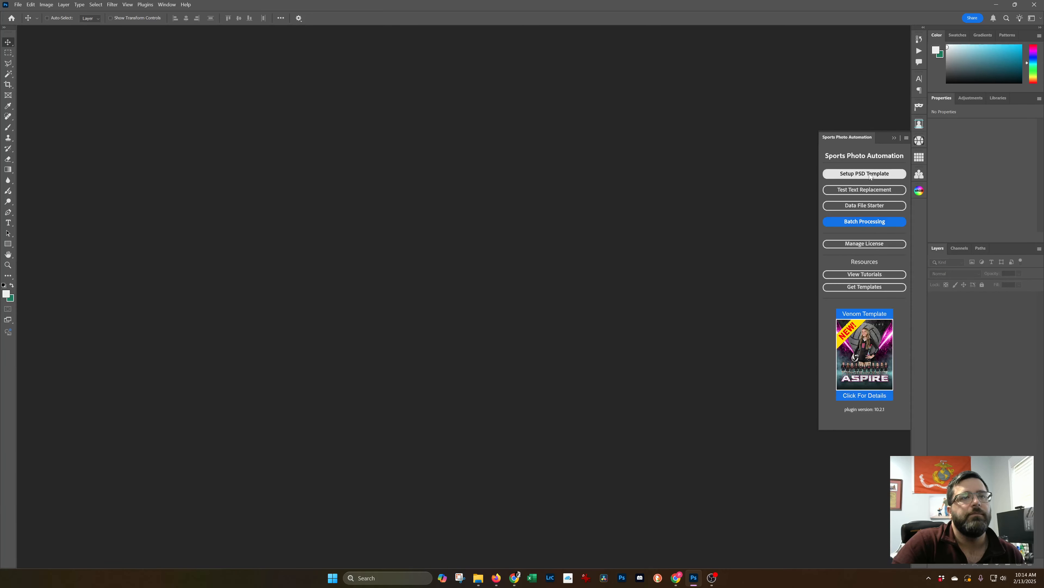
{"action": "left_click", "coordinate": [864, 221]}
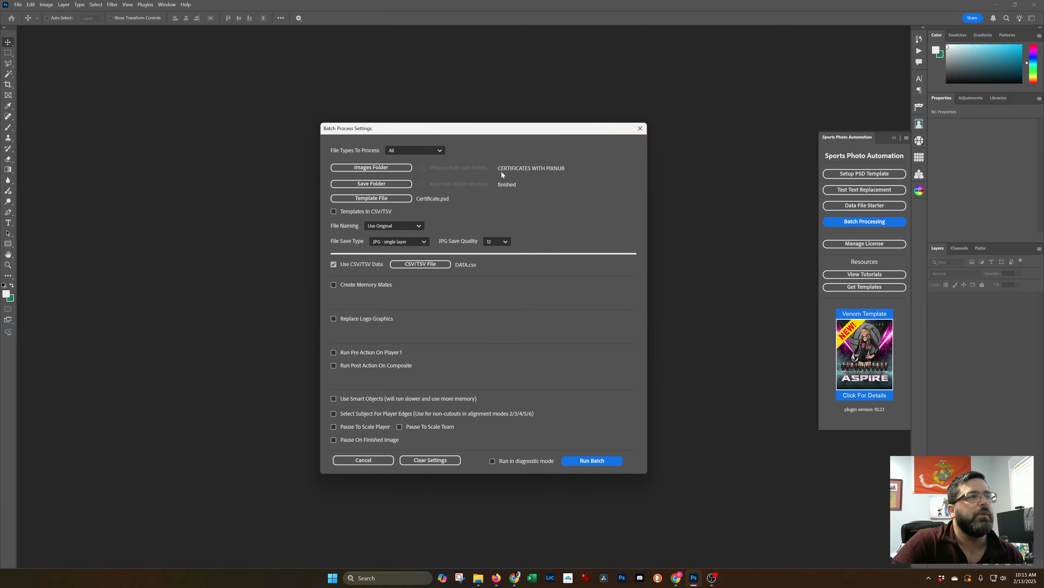
- Check the contents of the CERTIFICATES WITH PIXNUB folder against the images, save folder and template choices in the batch settings
{"action": "left_click_drag", "start_coordinate": [0, 19], "coordinate": [670, 131]}
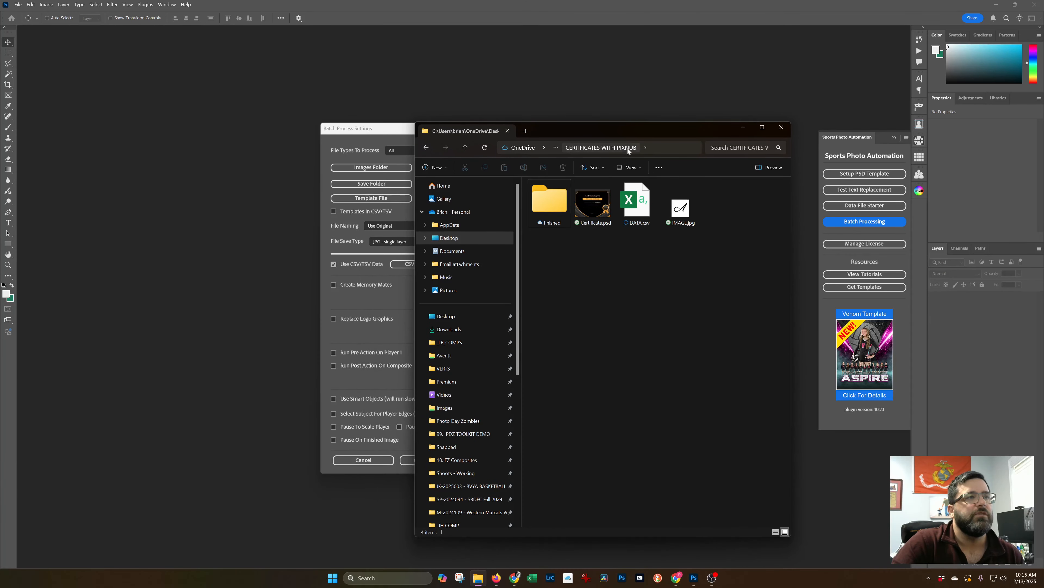
{"action": "left_click_drag", "start_coordinate": [683, 131], "coordinate": [0, 25]}
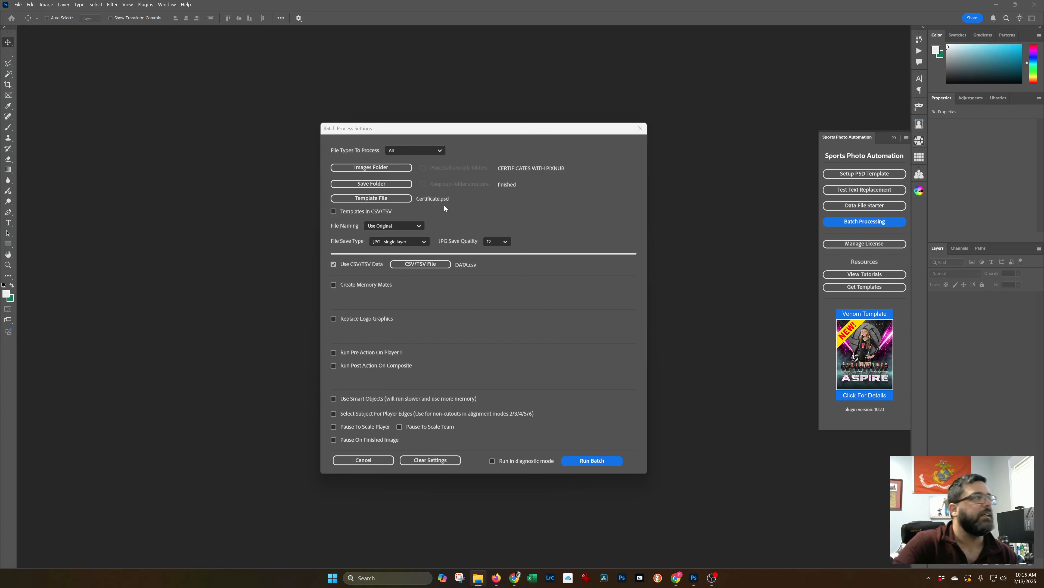
{"action": "left_click", "coordinate": [179, 175]}
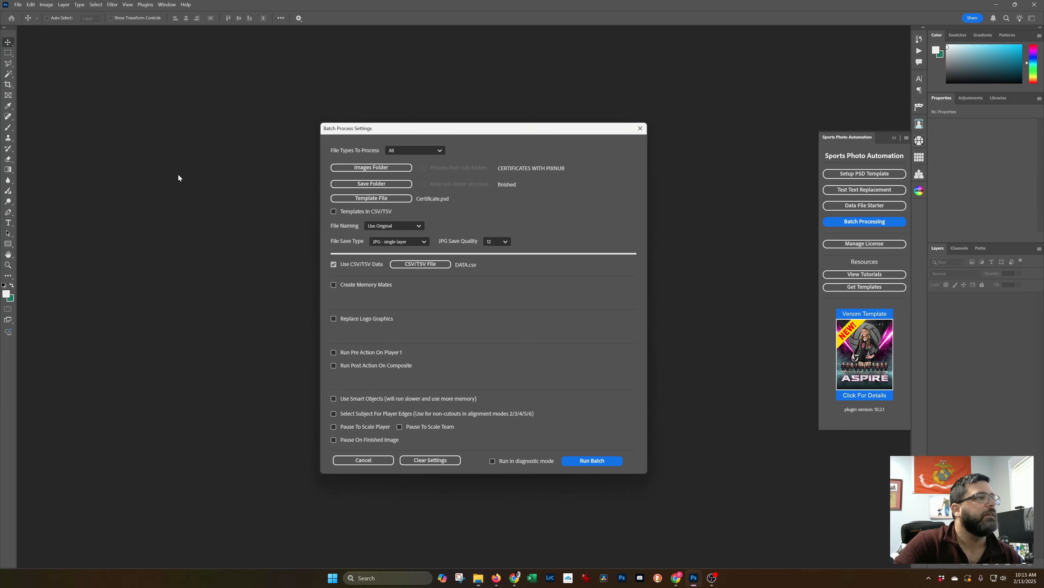
{"action": "left_click", "coordinate": [573, 461]}
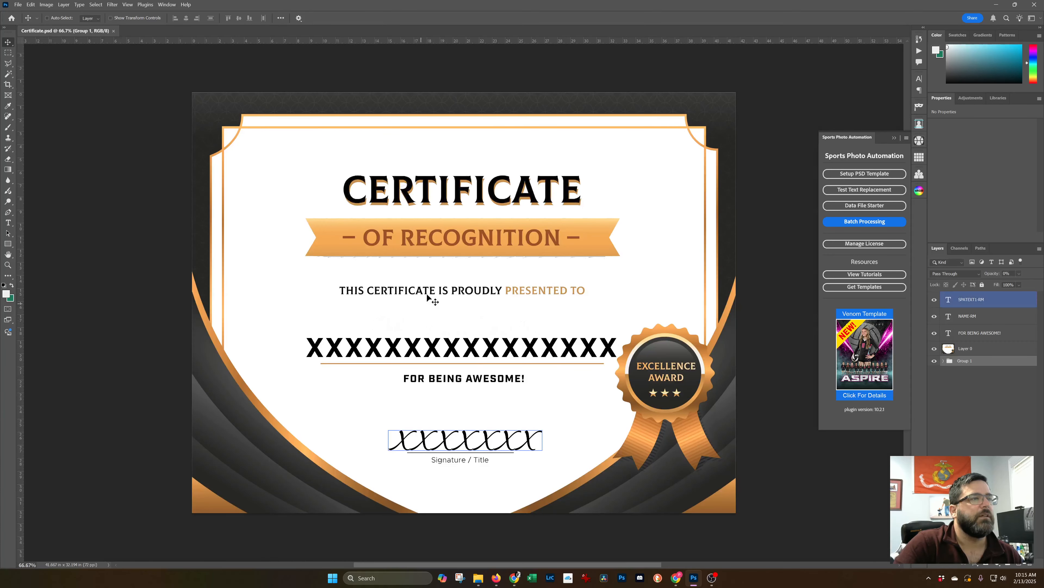
{"action": "left_click", "coordinate": [113, 31]}
{"action": "left_click", "coordinate": [846, 221]}
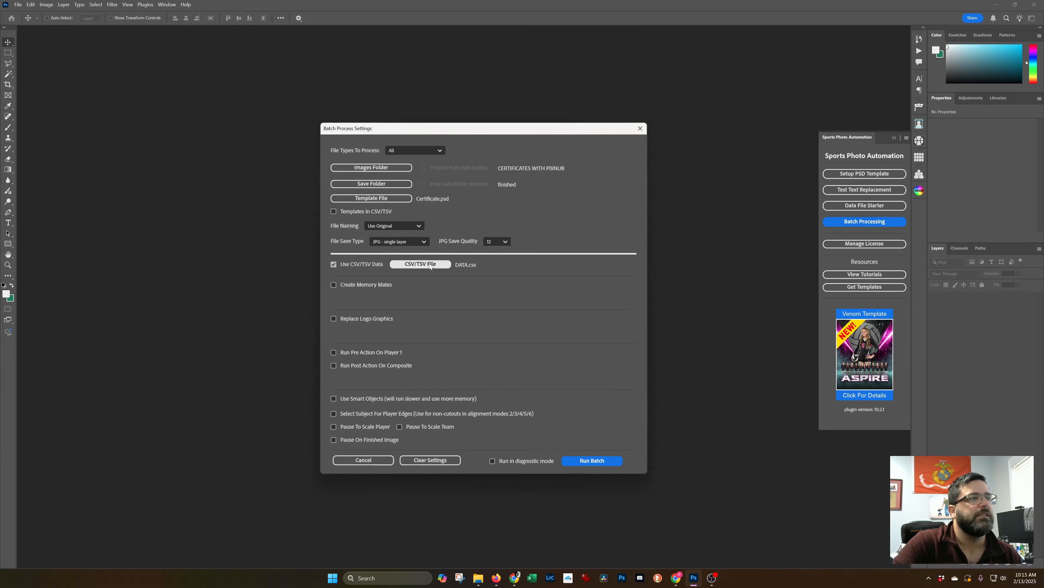
- Select DATA.csv from the CERTIFICATES WITH PIXNUB folder as the batch's CSV/TSV data file
{"action": "left_click", "coordinate": [427, 267]}
{"action": "double_click", "coordinate": [584, 208]}
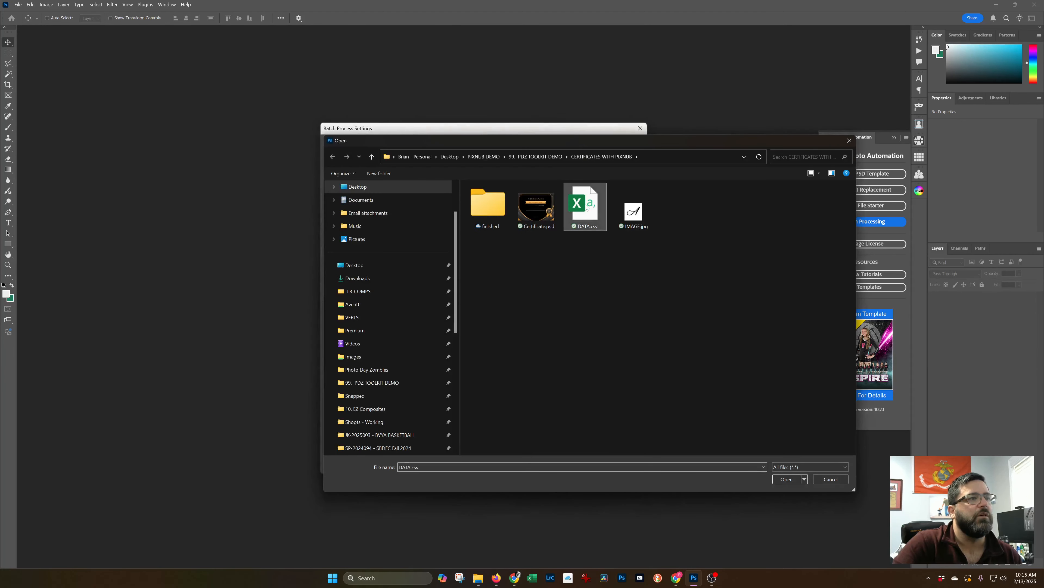
{"action": "left_click", "coordinate": [580, 164]}
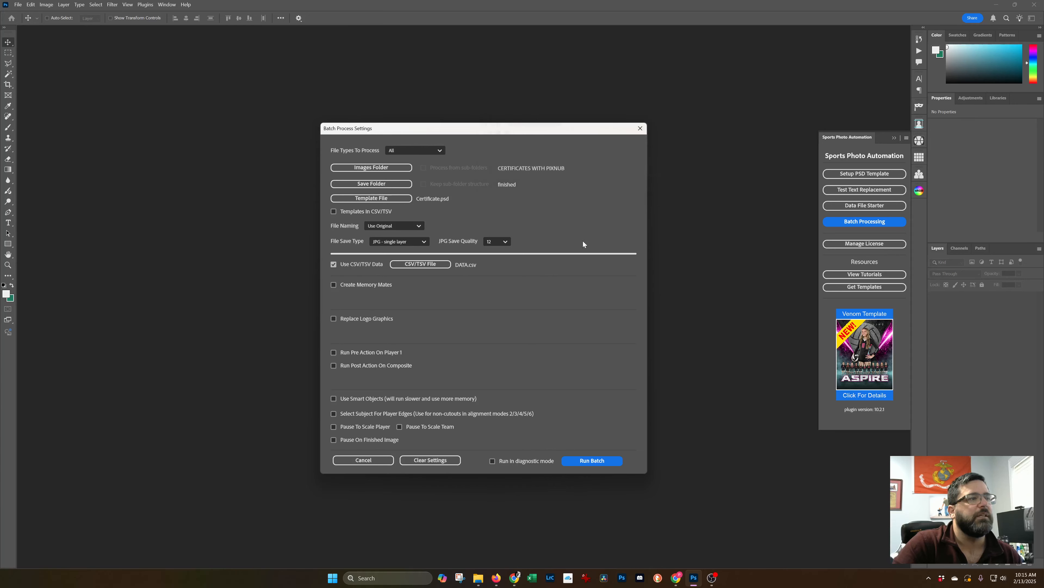
- Run the batch with Pause On Finished Image enabled, and continue past the first certificate with no more pauses
{"action": "left_click", "coordinate": [386, 438]}
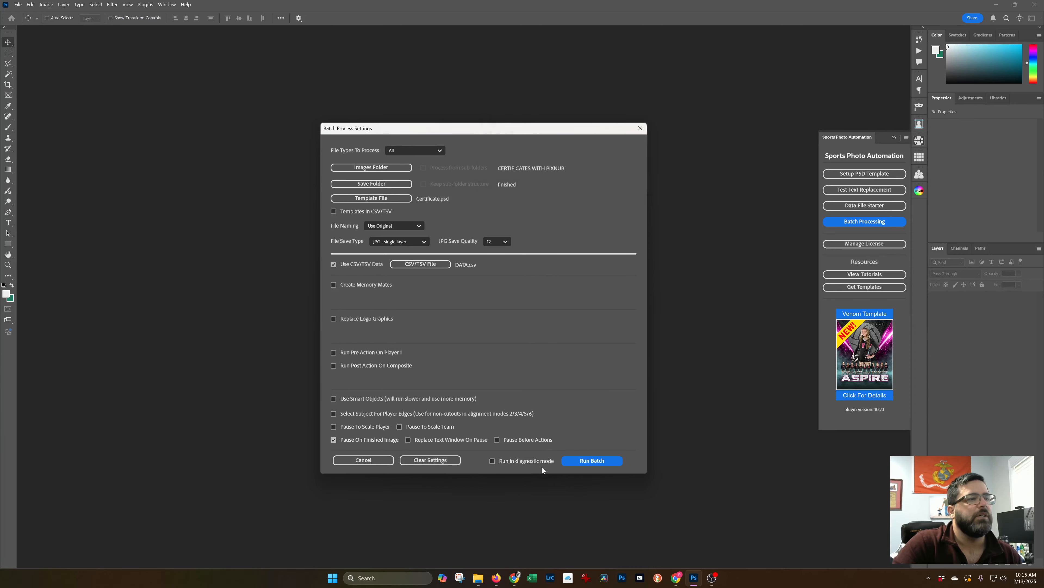
{"action": "left_click", "coordinate": [584, 461]}
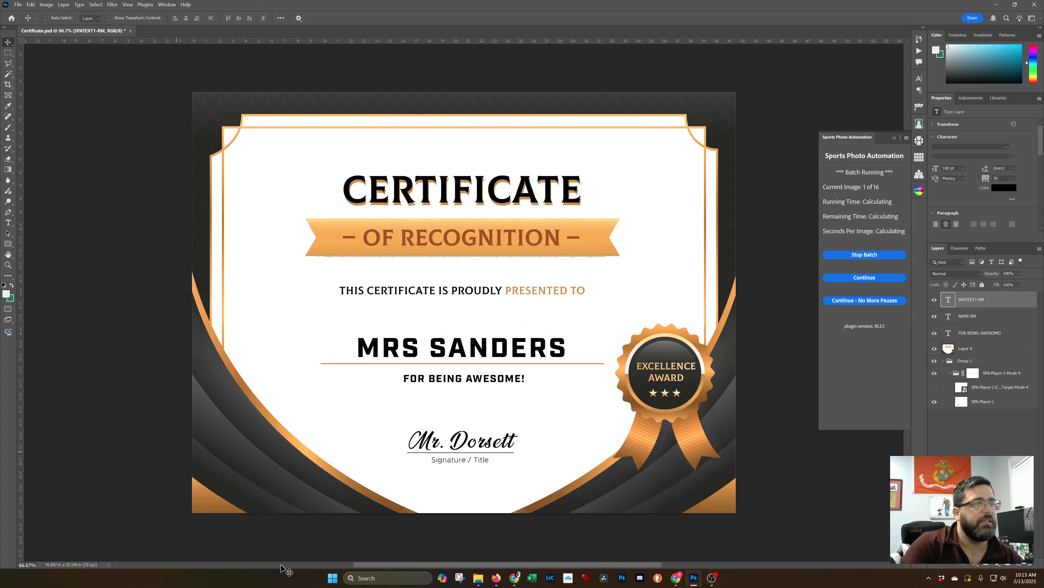
{"action": "left_click", "coordinate": [891, 301]}
{"action": "left_click", "coordinate": [369, 176]}
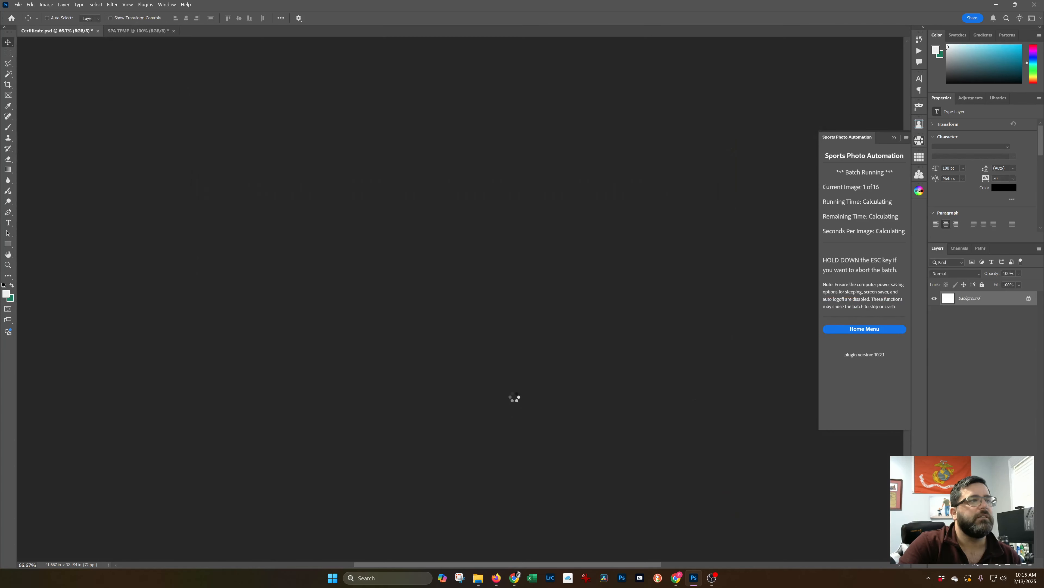